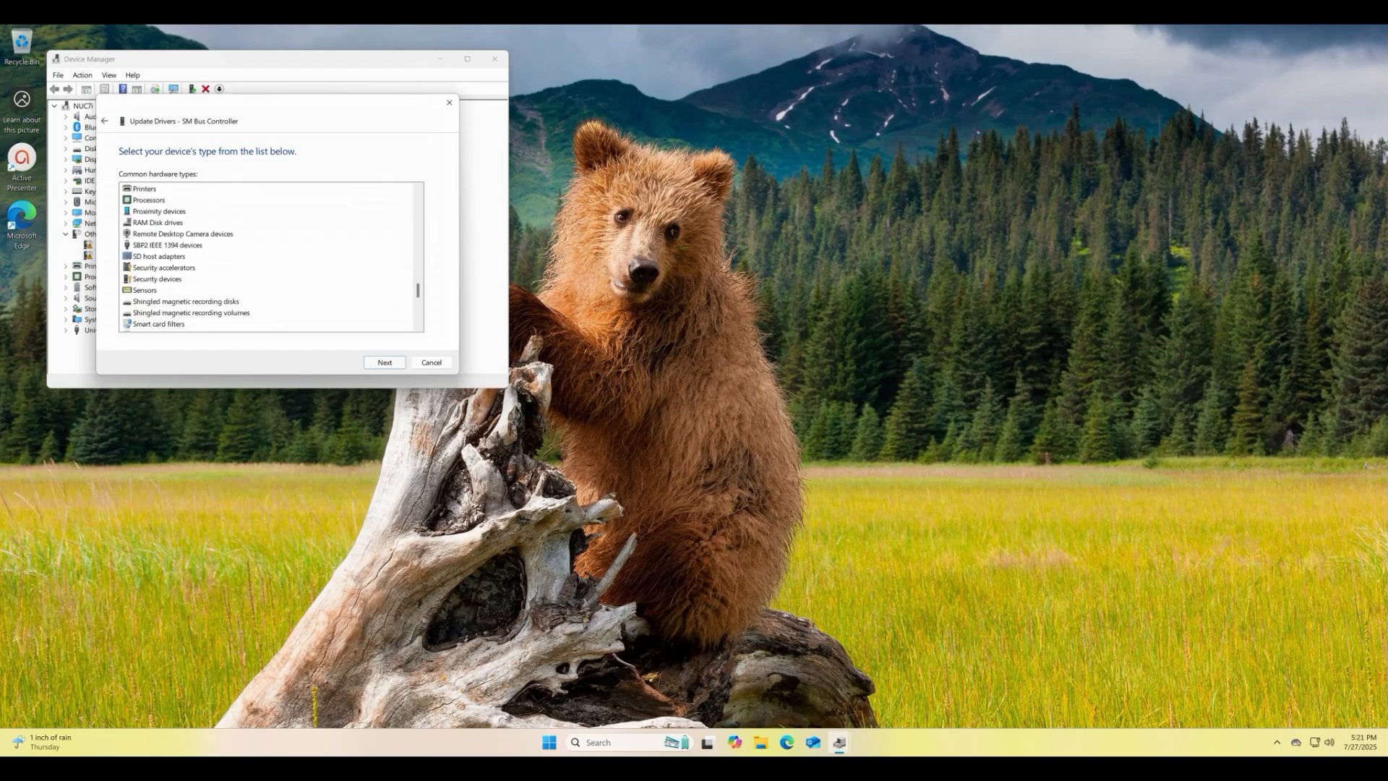
Step: Choose System devices as the hardware type for the SM Bus Controller driver
scroll(271, 256, "down", 2)
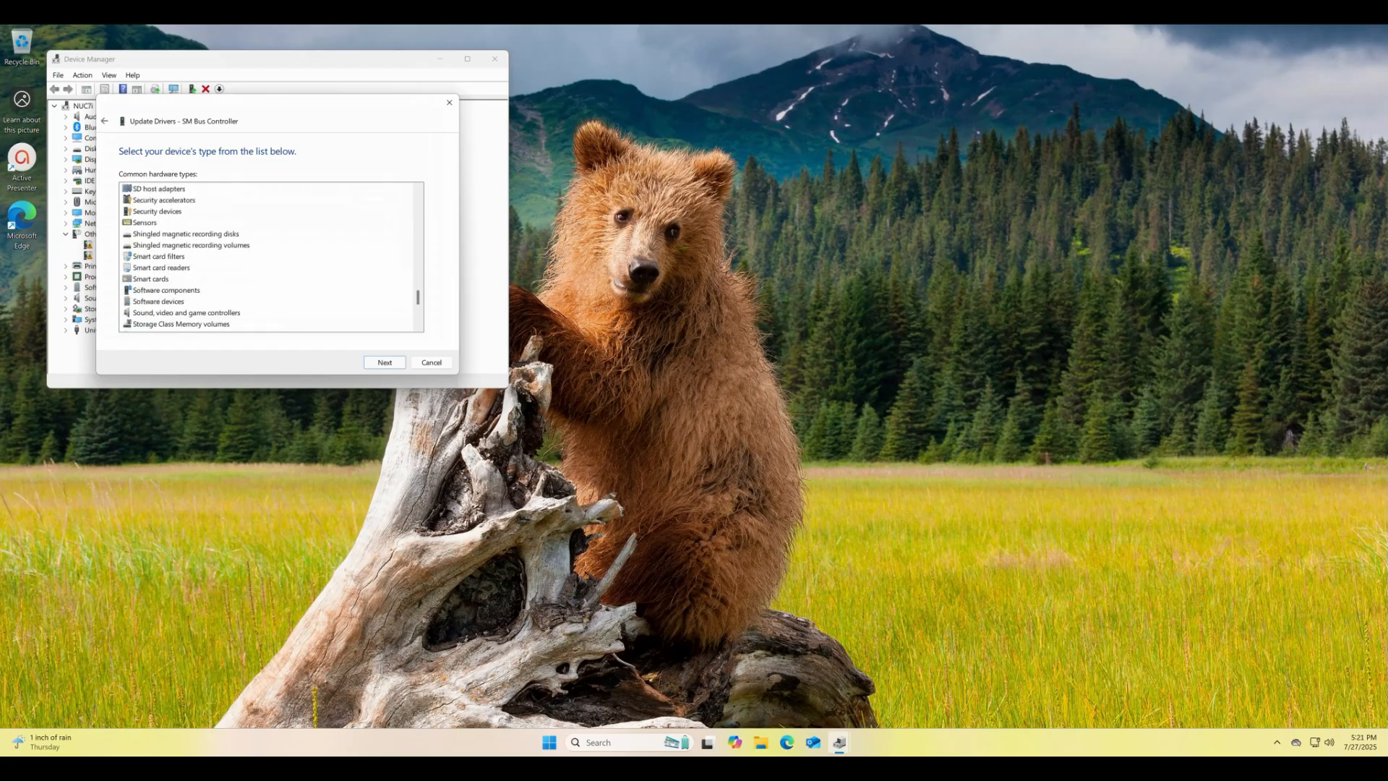
scroll(271, 257, "down", 2)
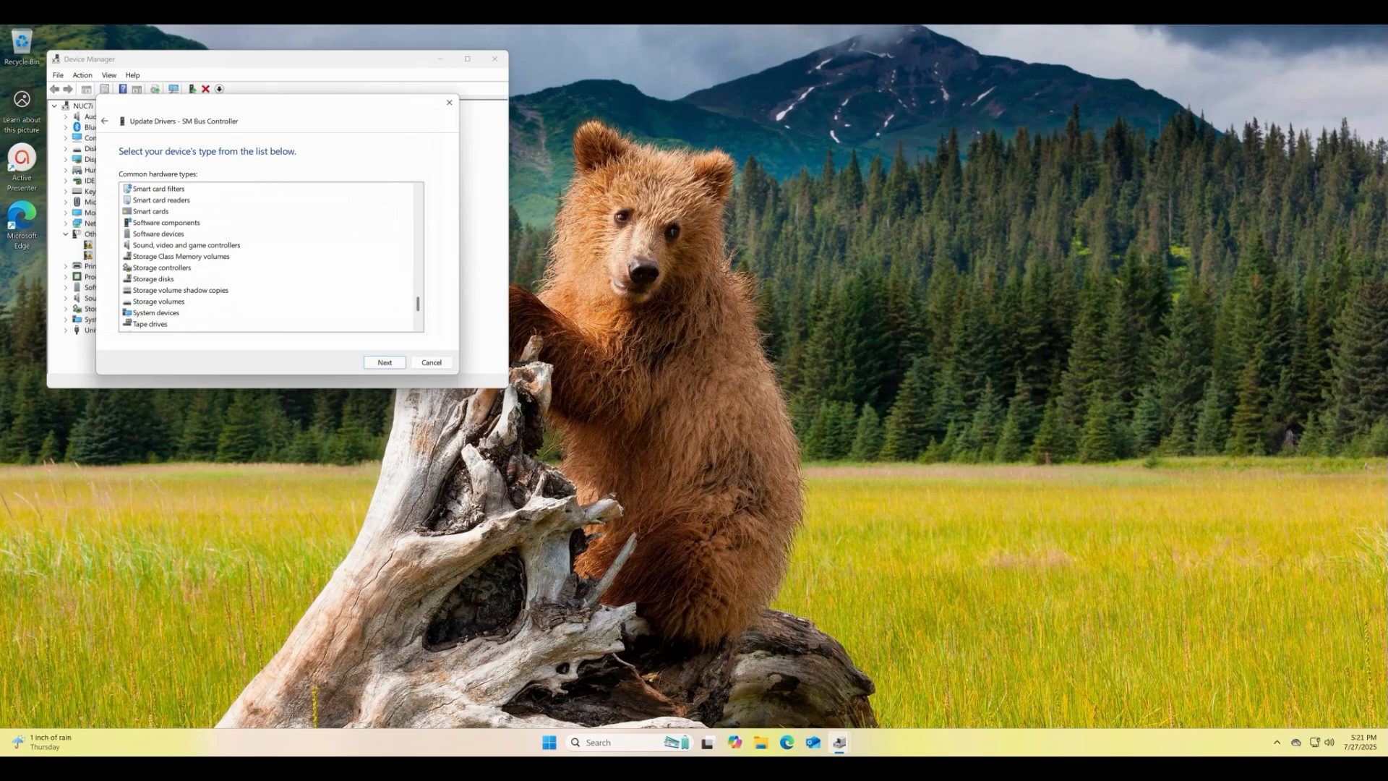
left_click(155, 312)
left_click(384, 362)
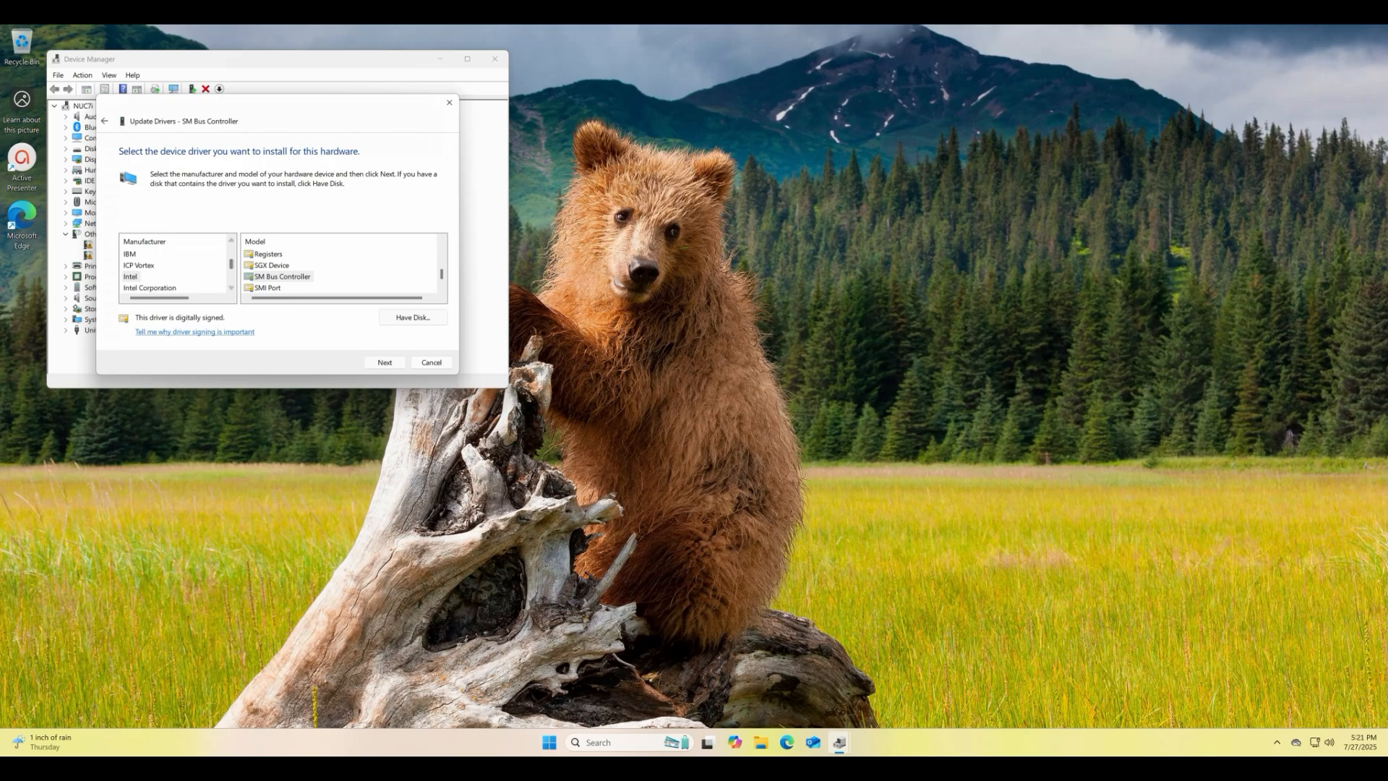
Step: Install the Intel SM Bus Controller driver model, accept the compatibility risk, and close the update wizard
left_click(130, 277)
left_click(282, 276)
left_click(384, 362)
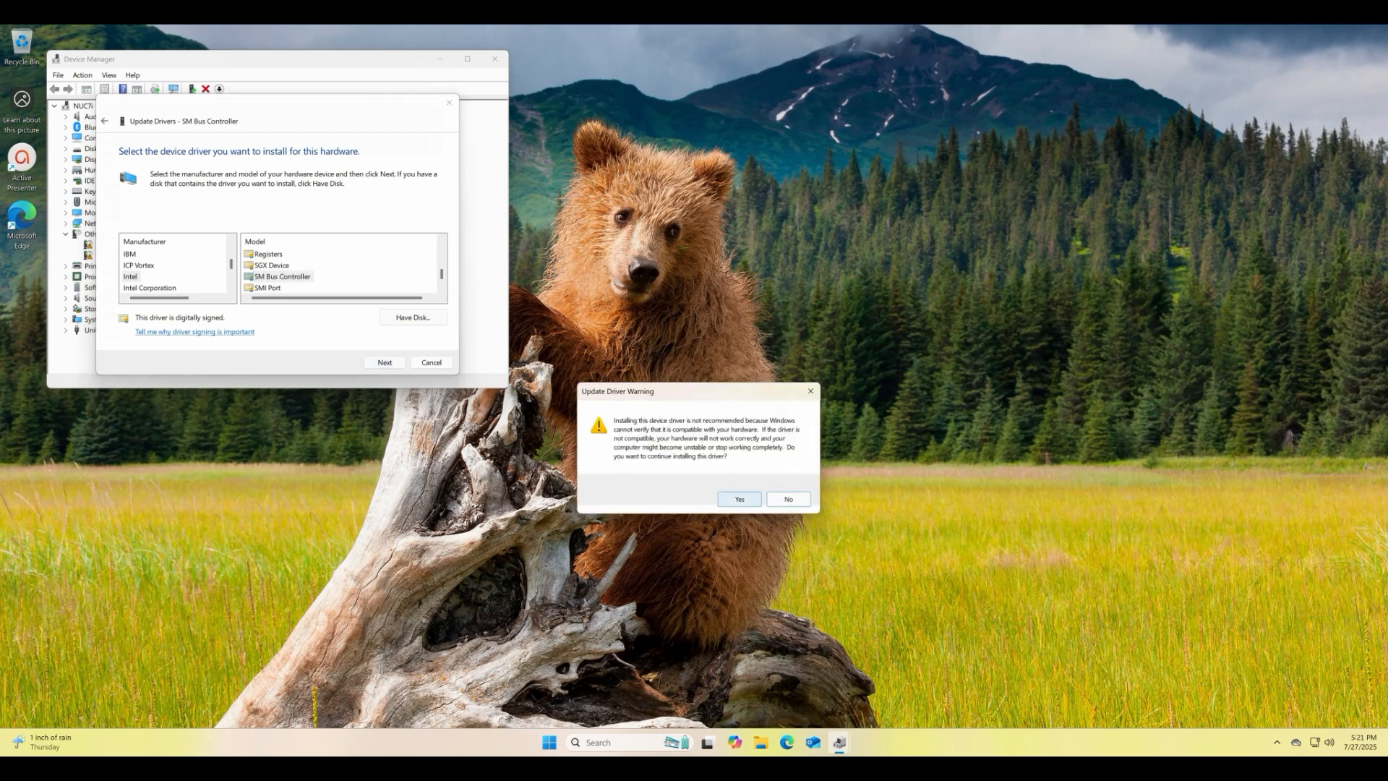
left_click(740, 499)
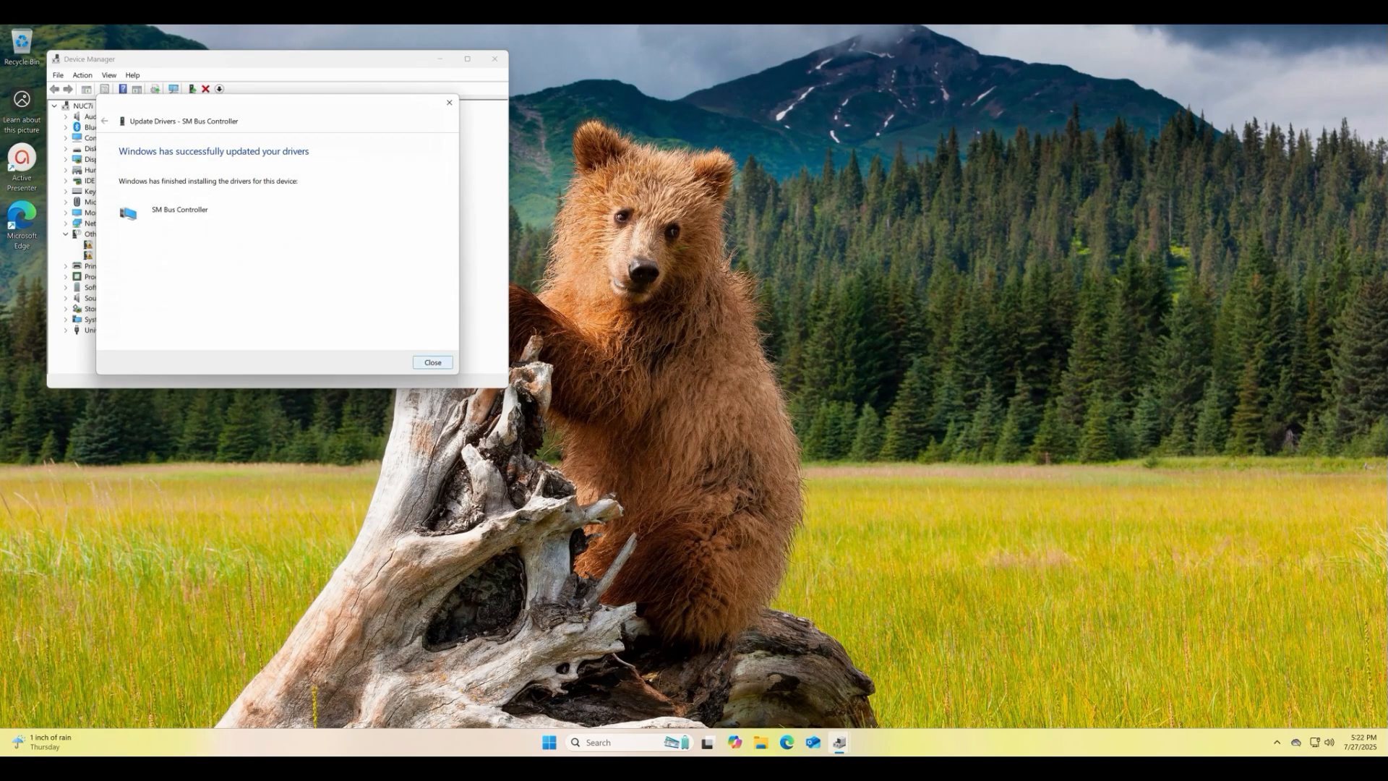
left_click(433, 362)
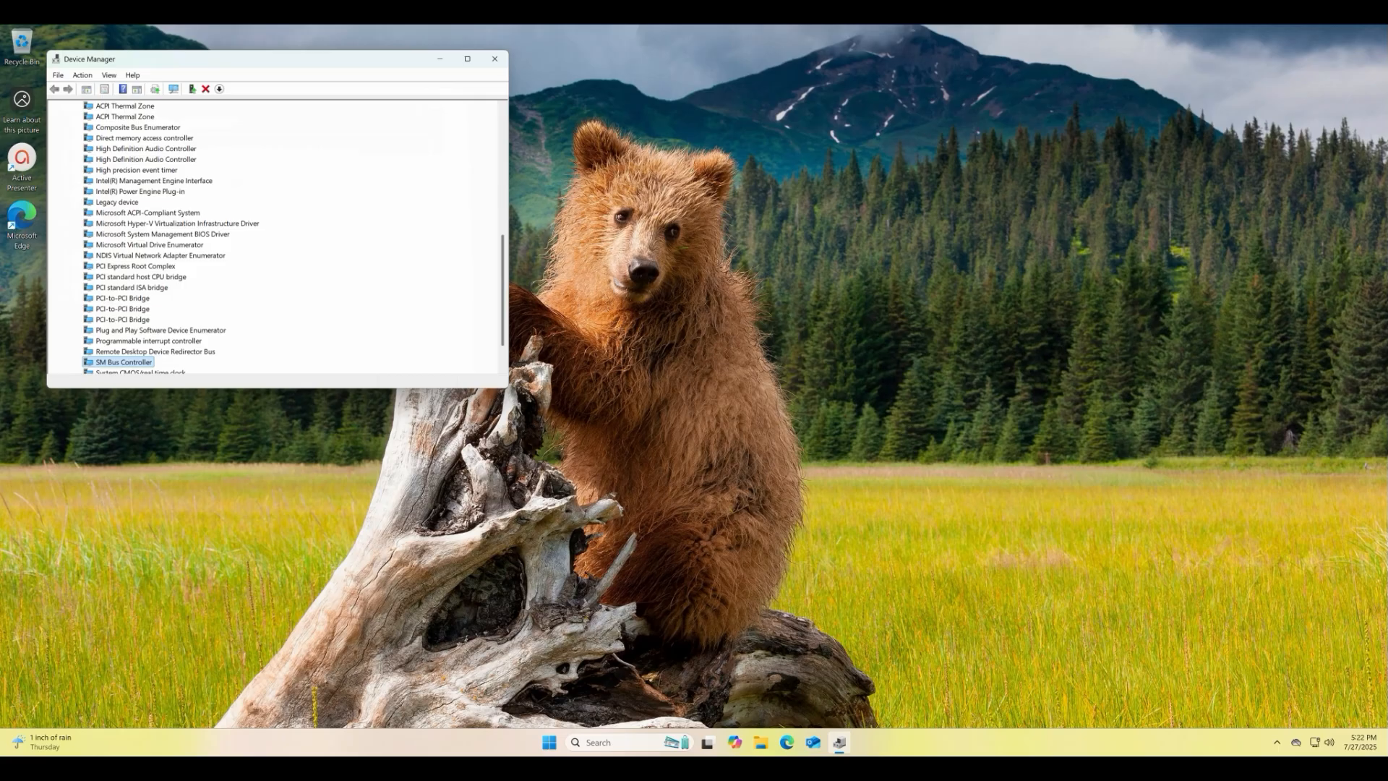
scroll(275, 238, "up", 8)
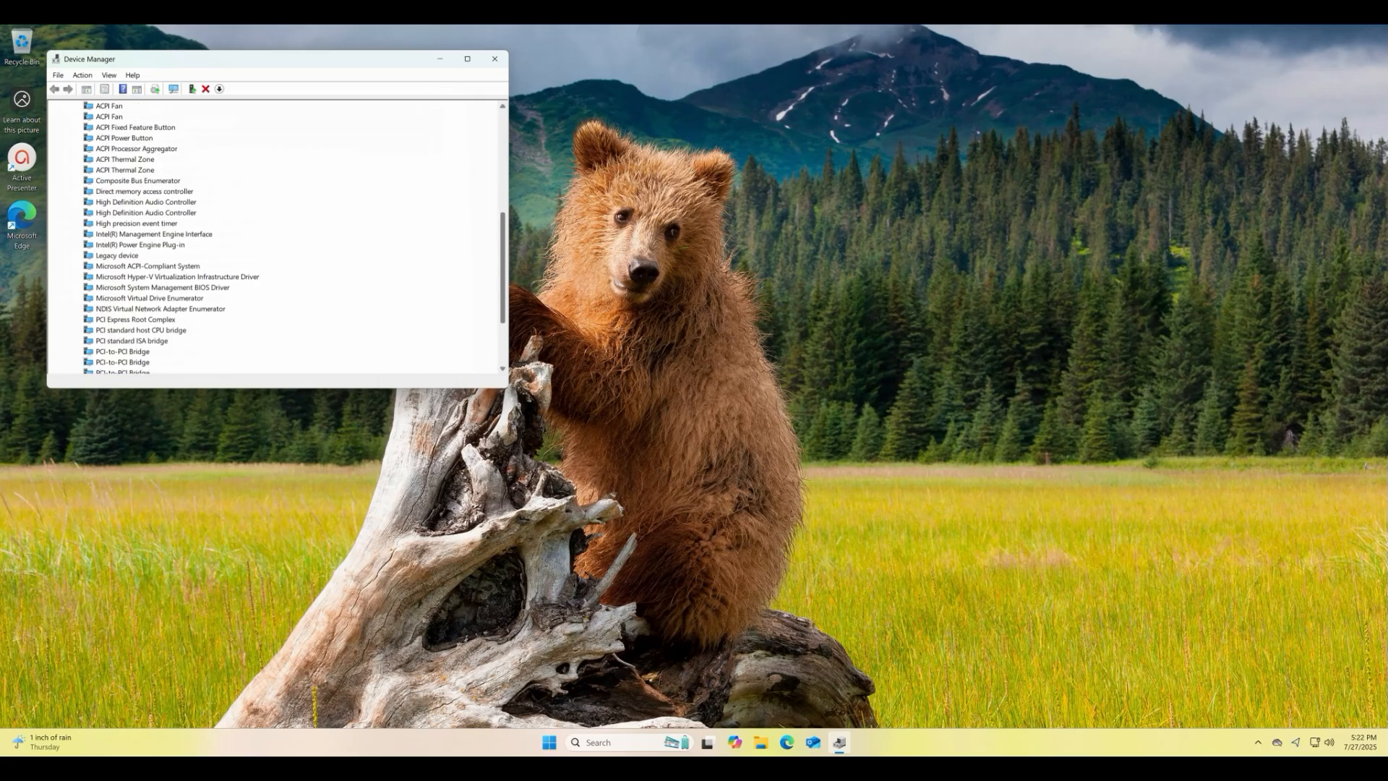
scroll(275, 238, "up", 2)
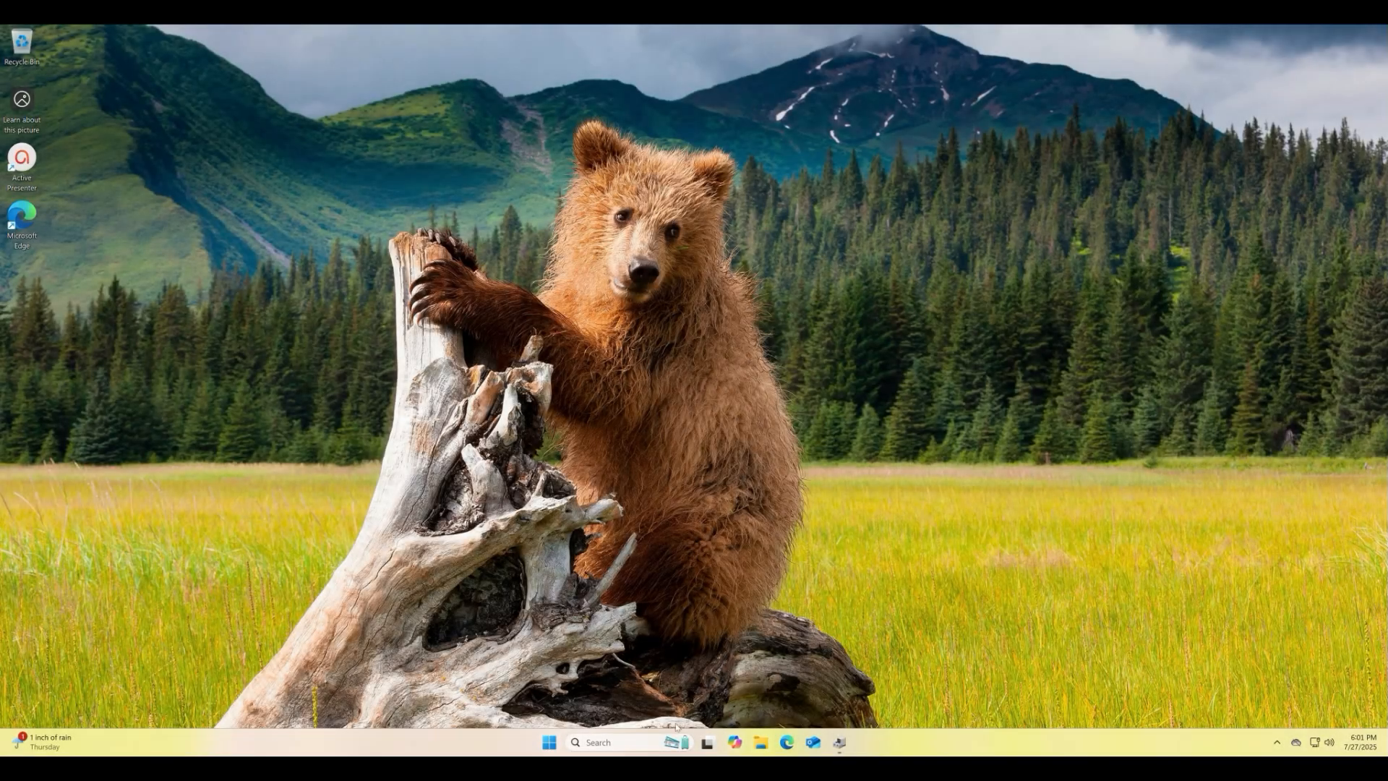
Step: Search Windows for "DEVICE MANAGER" and open Device Manager
left_click(597, 744)
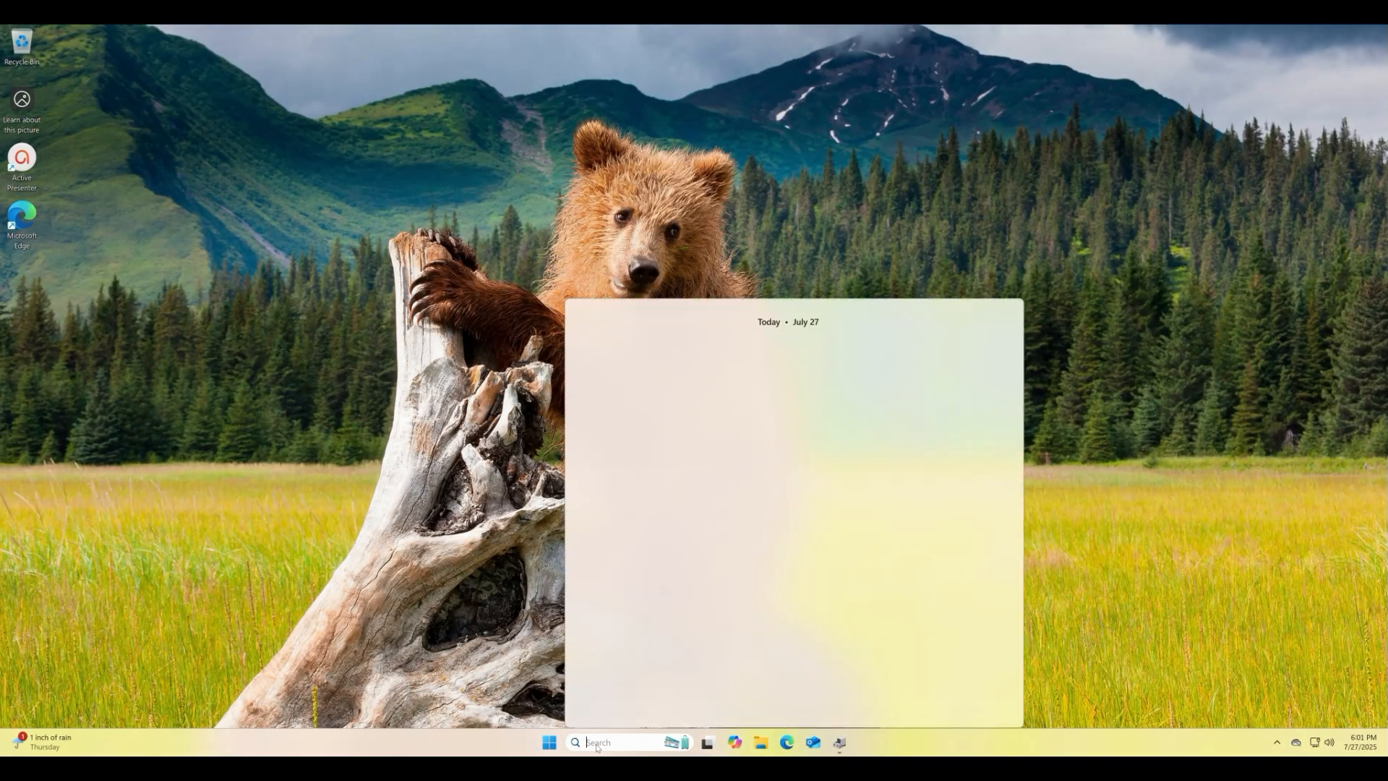
type("DE")
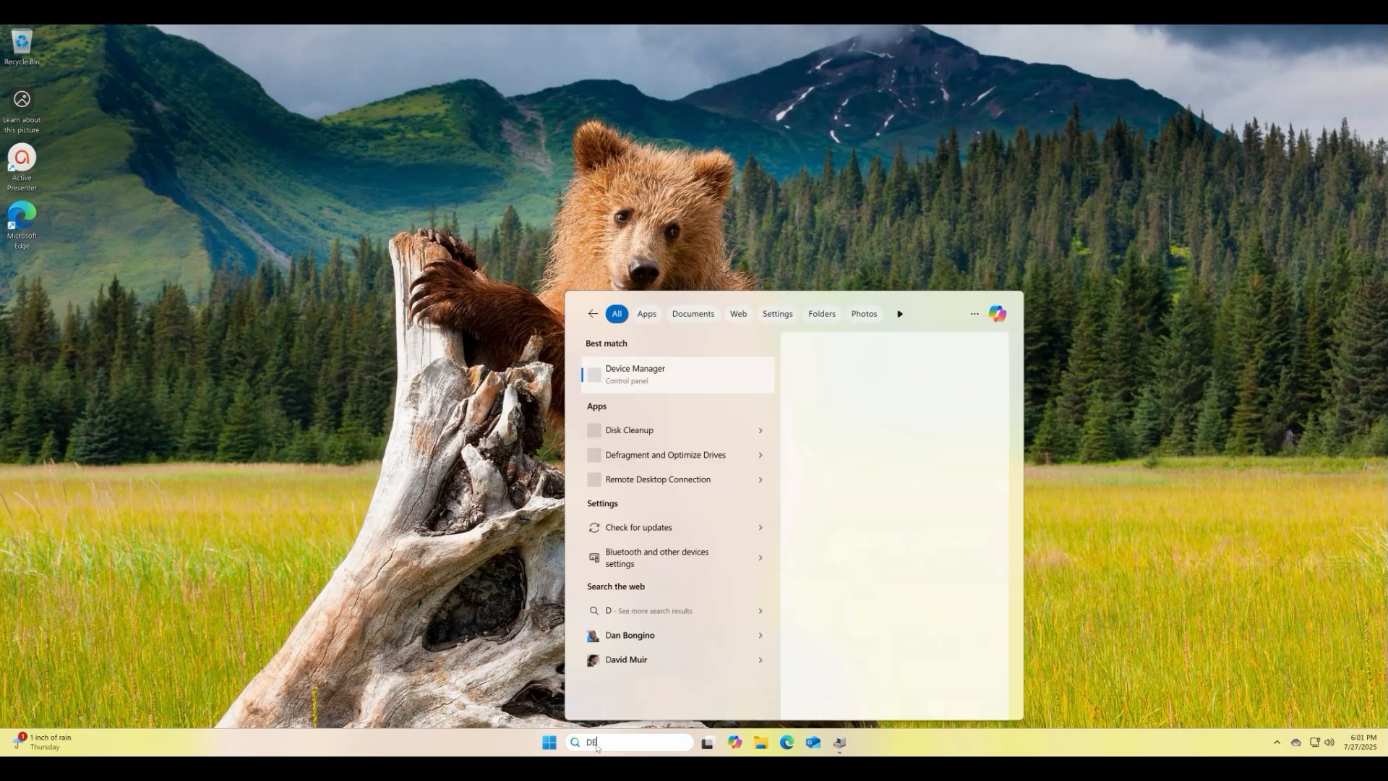
type("VICE ")
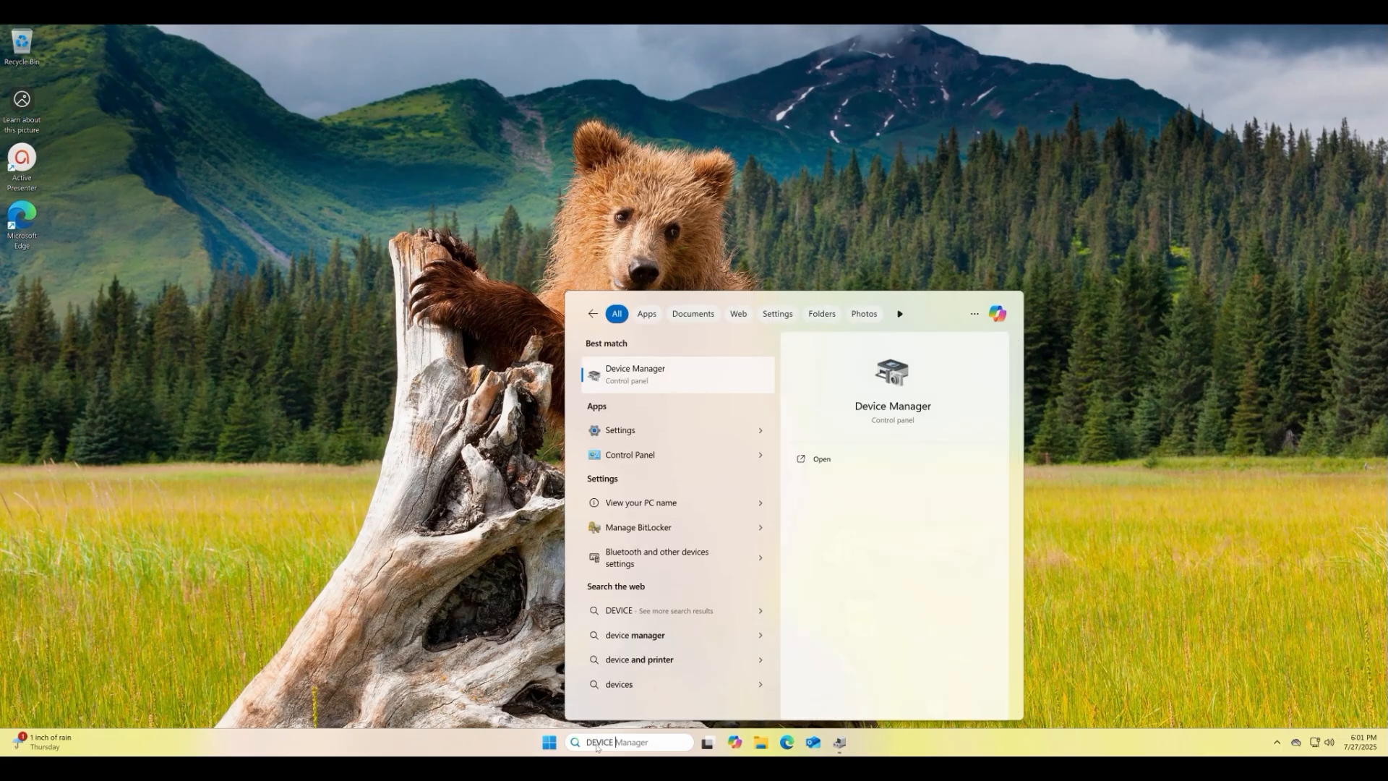
type("MANAGER")
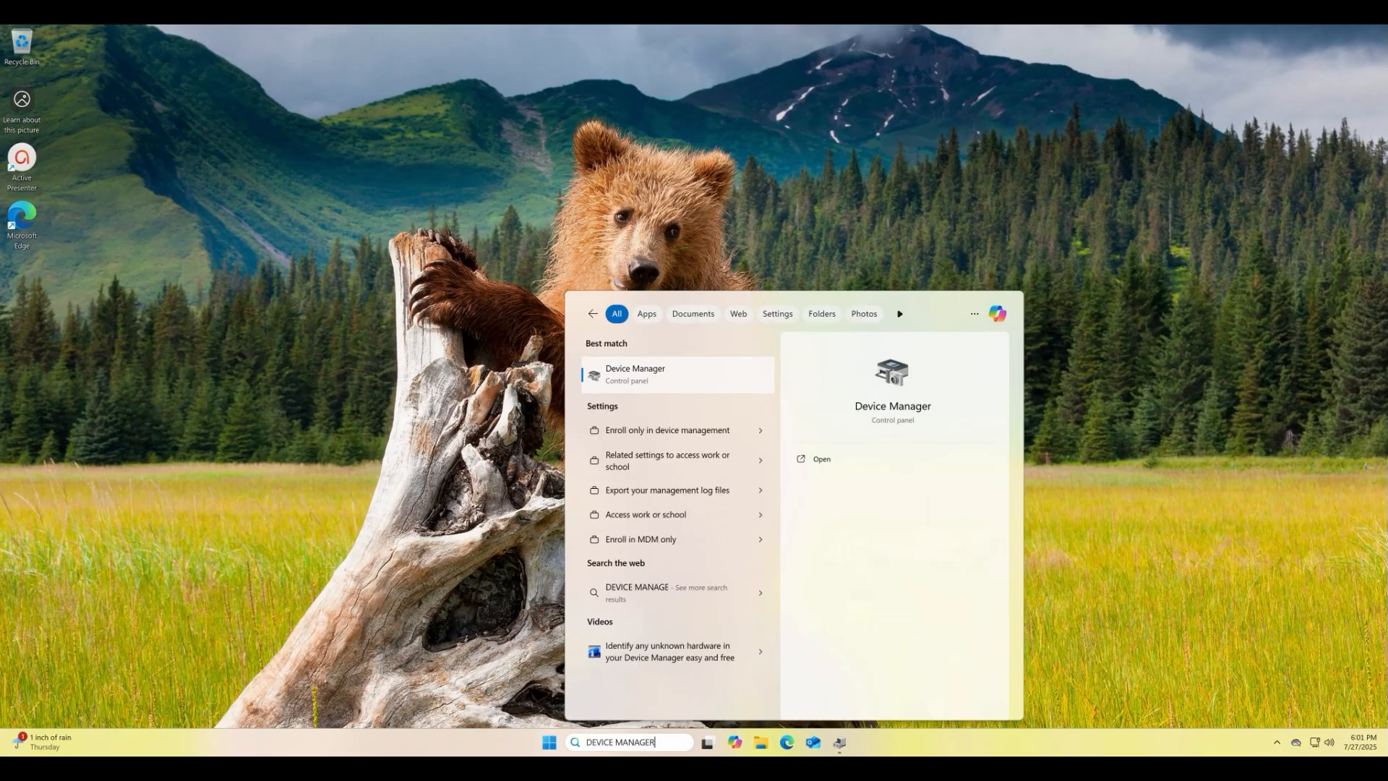
key("Return")
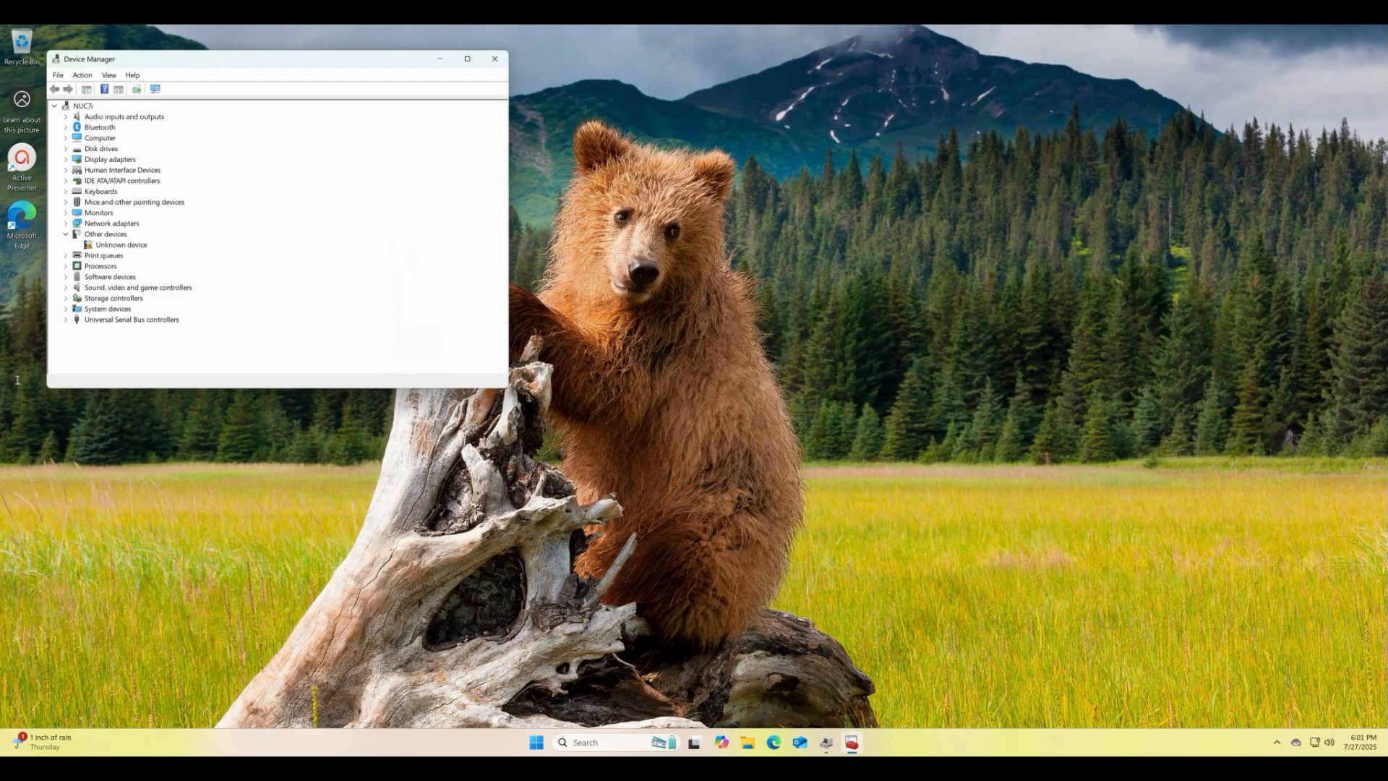
left_click(99, 245)
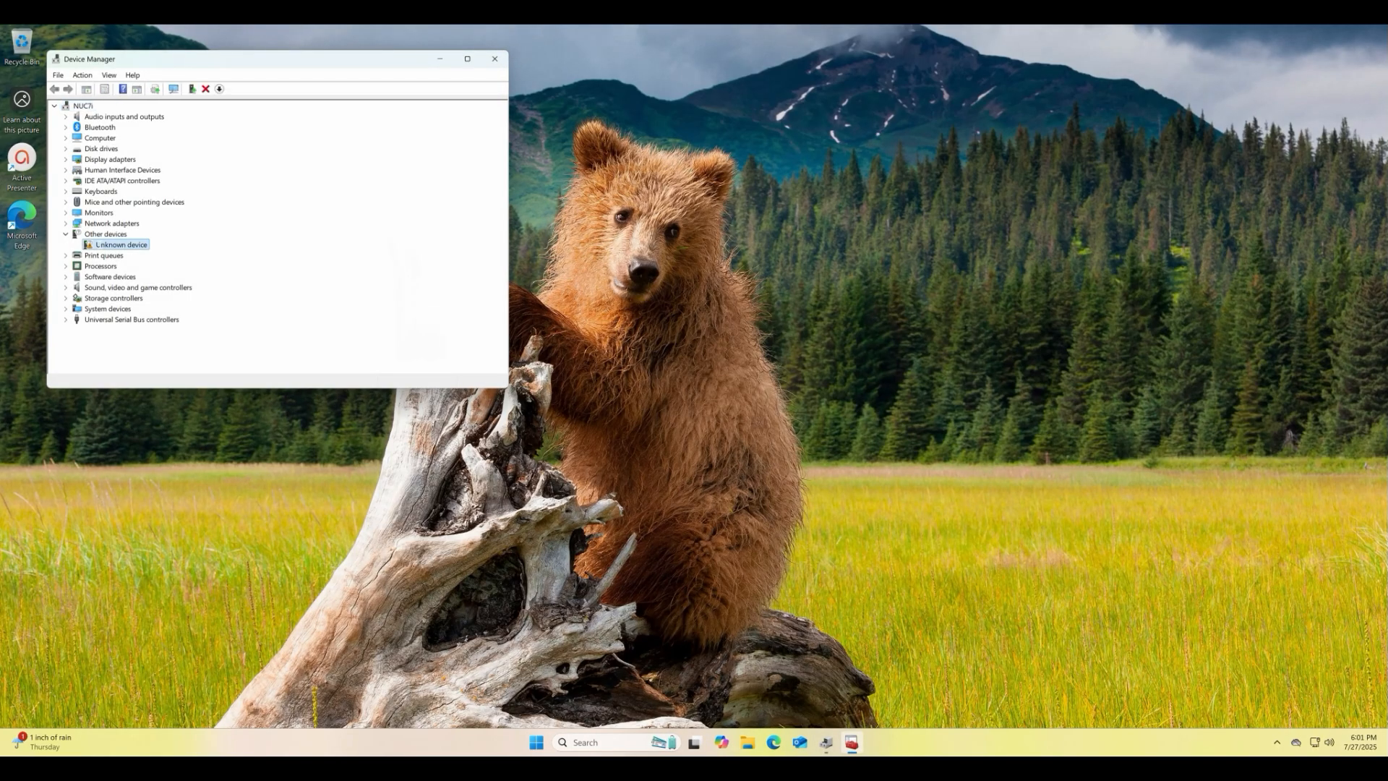
right_click(99, 245)
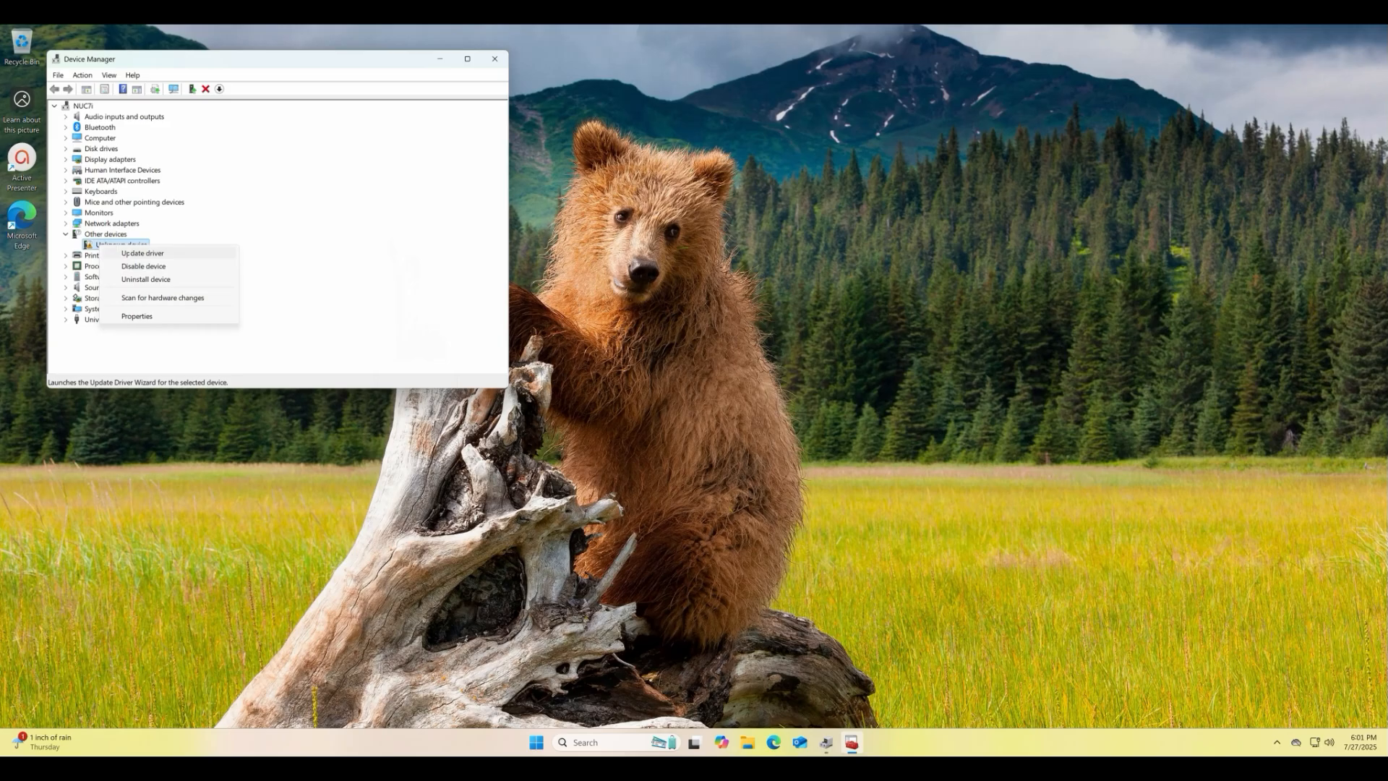
left_click(142, 253)
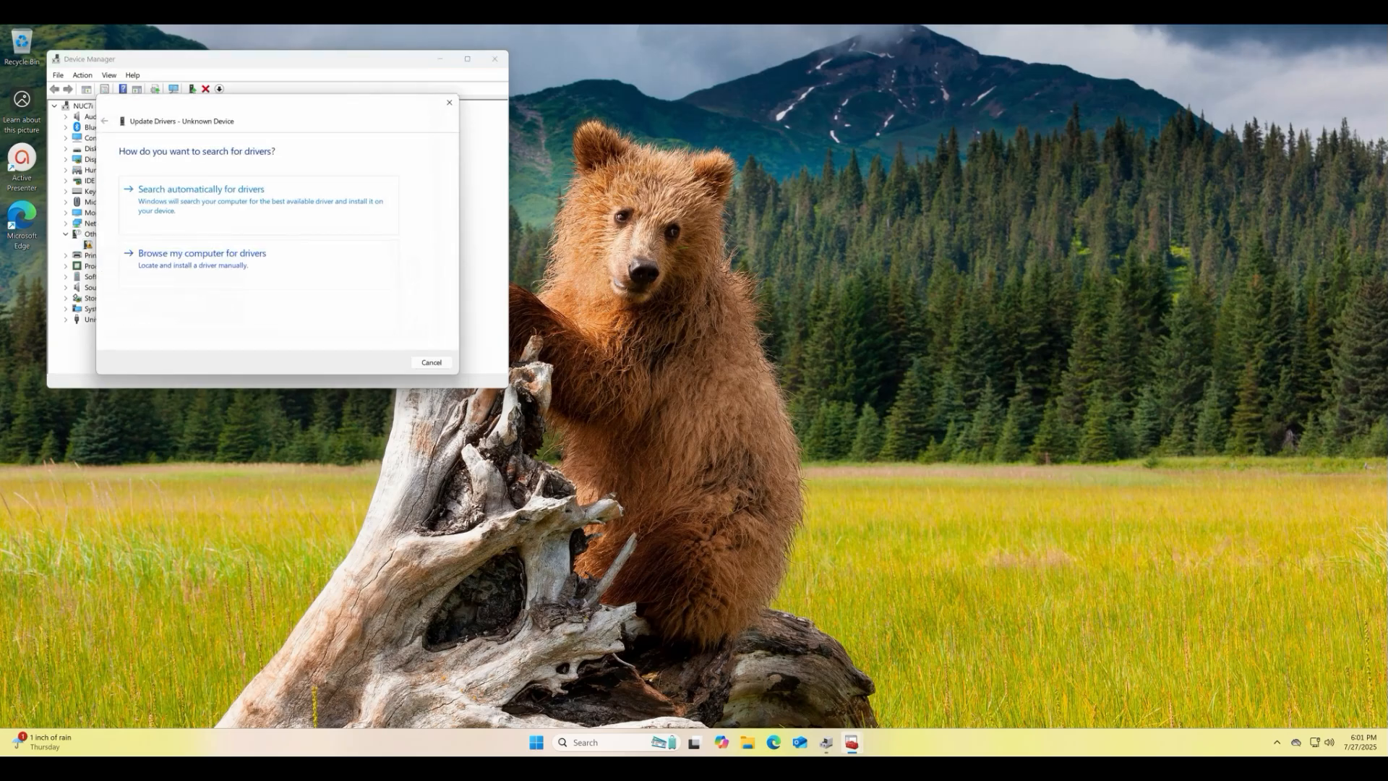
left_click(201, 253)
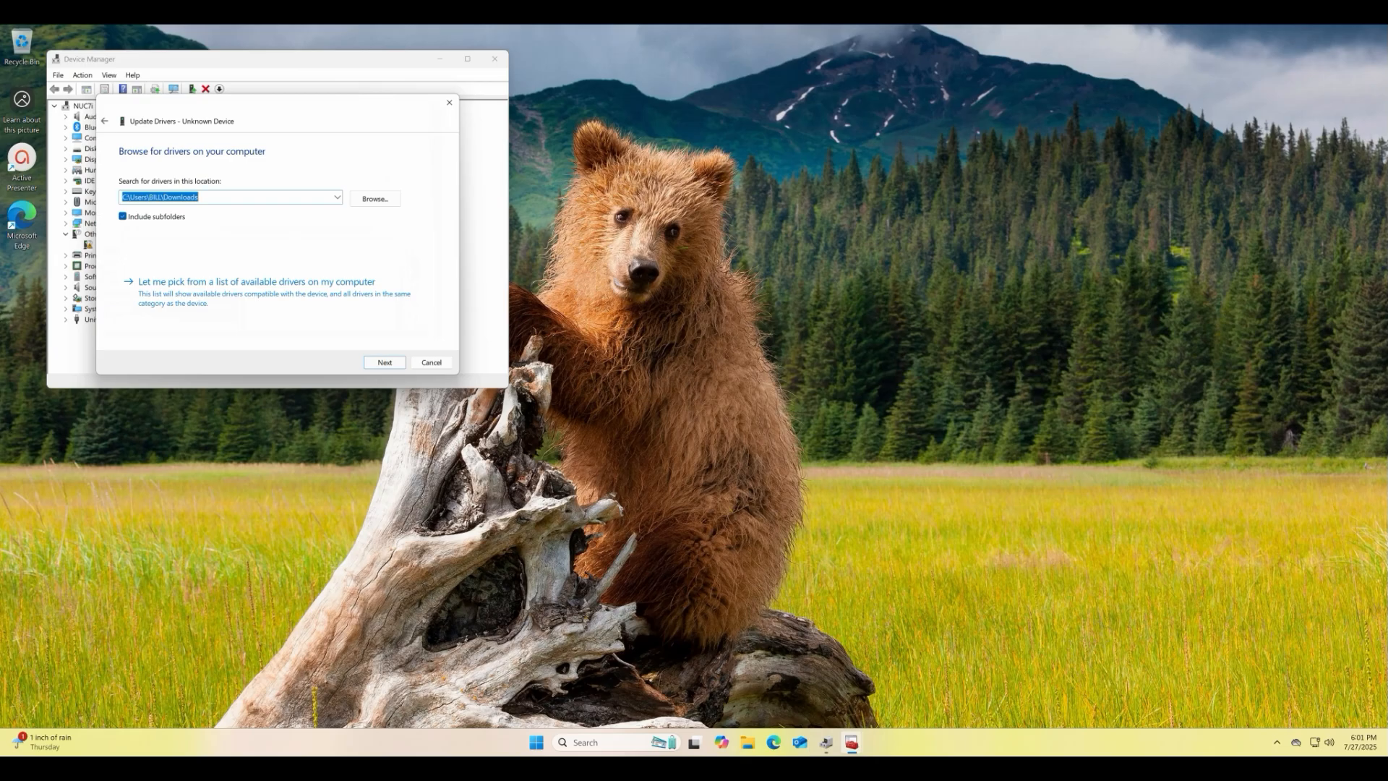
left_click(257, 282)
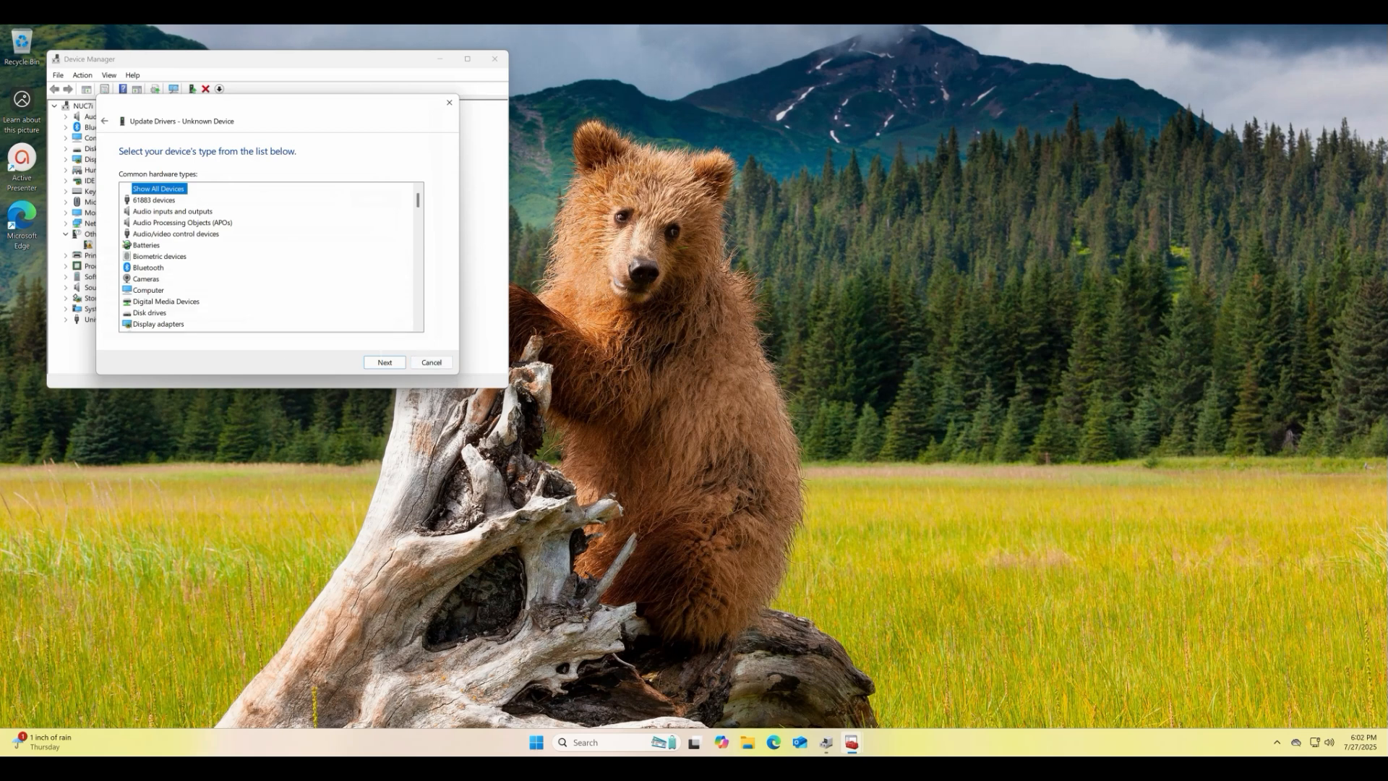
left_click(385, 362)
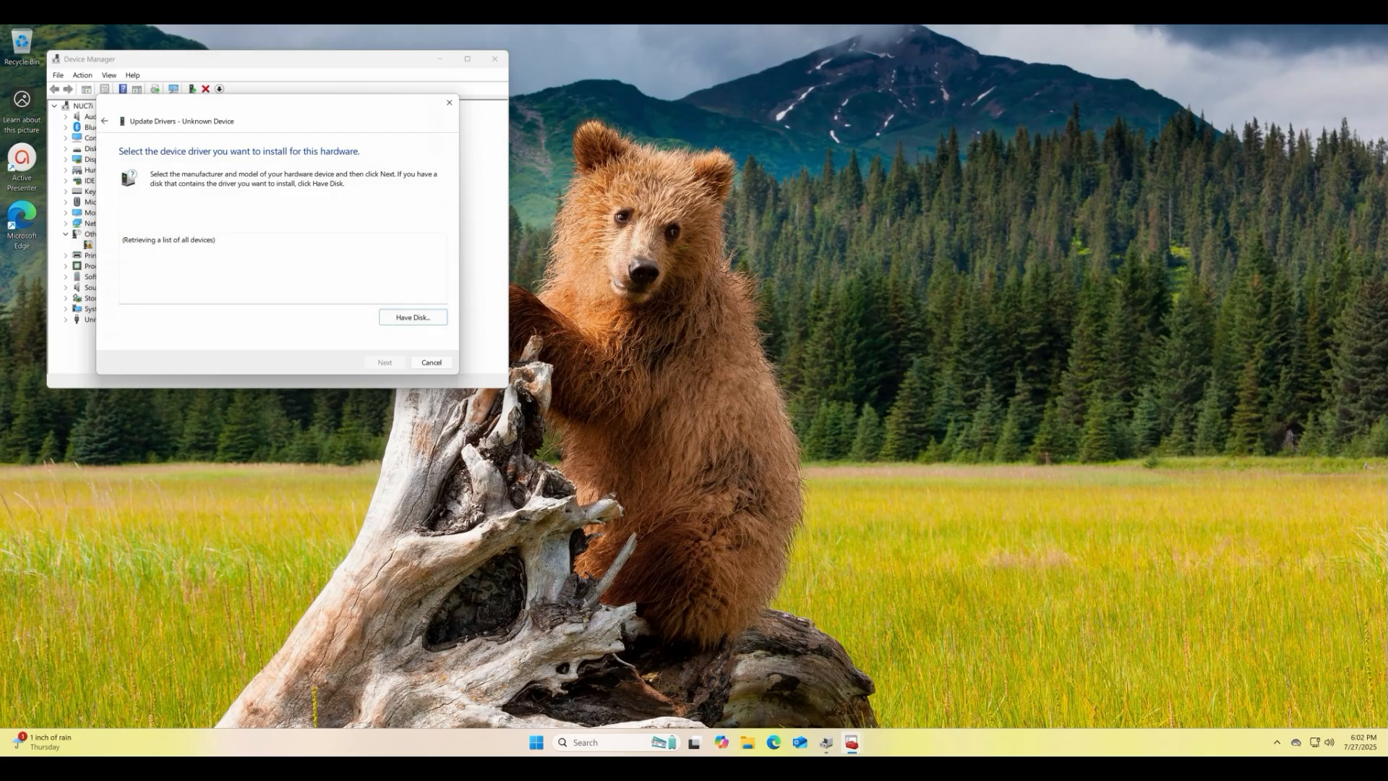
left_click(180, 239)
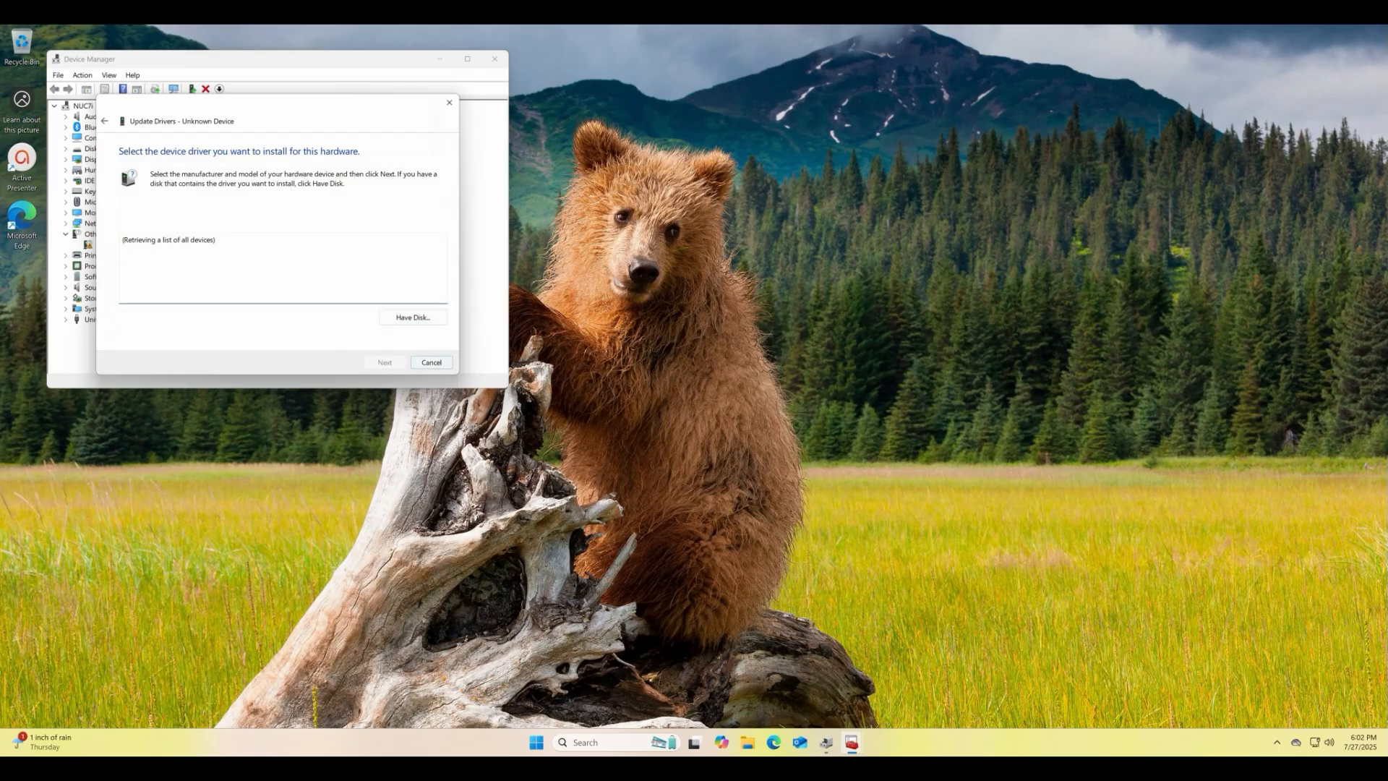
left_click(431, 362)
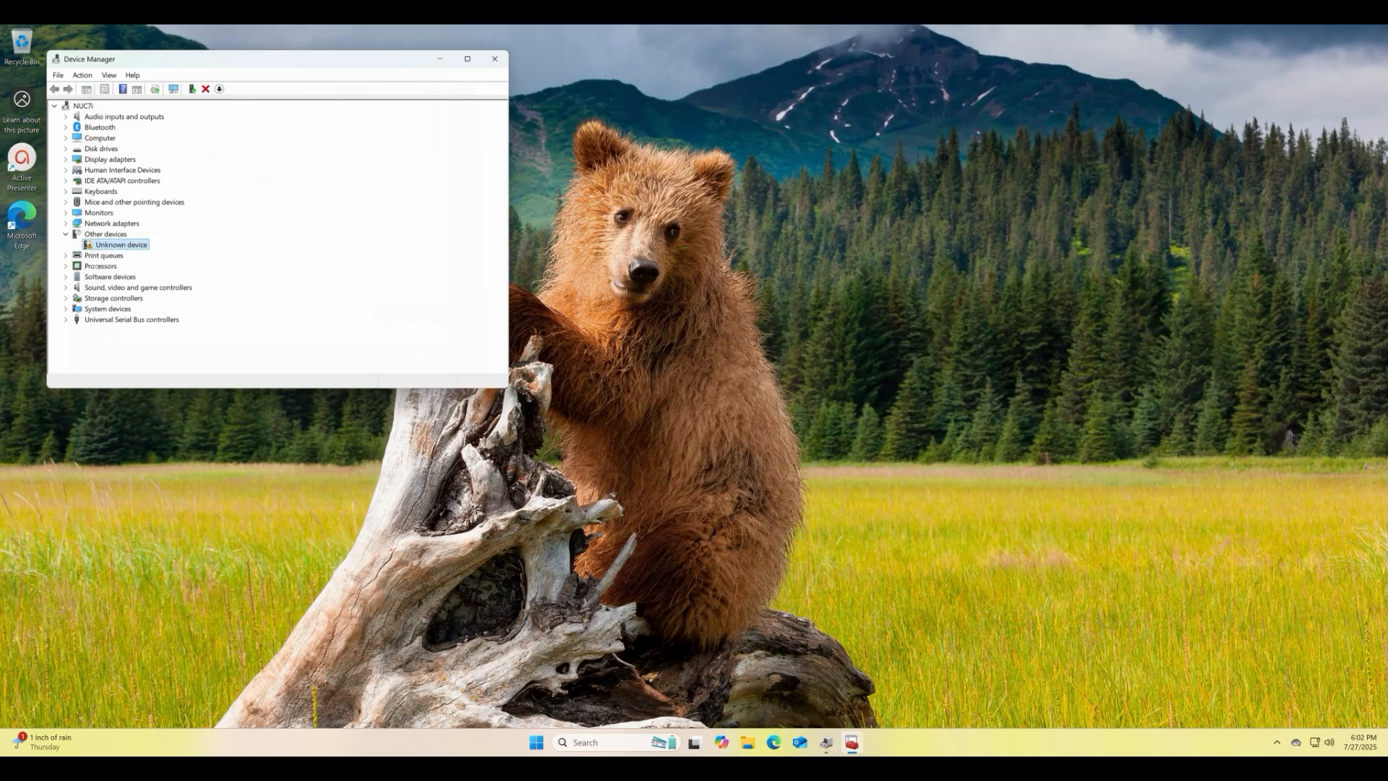
Step: Show the Hardware Ids property of the unknown device and copy the value ACPI\VEN_NTN&DEV_0530
right_click(106, 246)
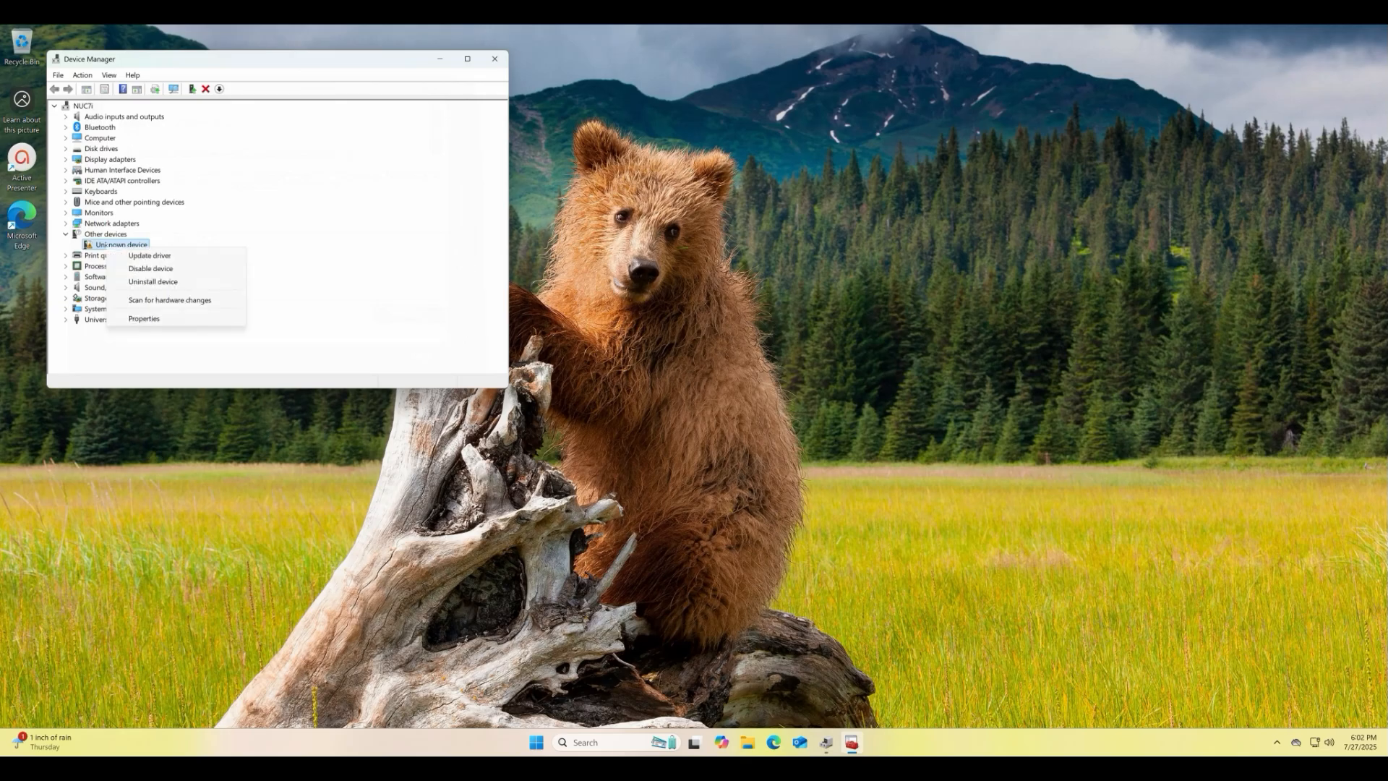
left_click(148, 318)
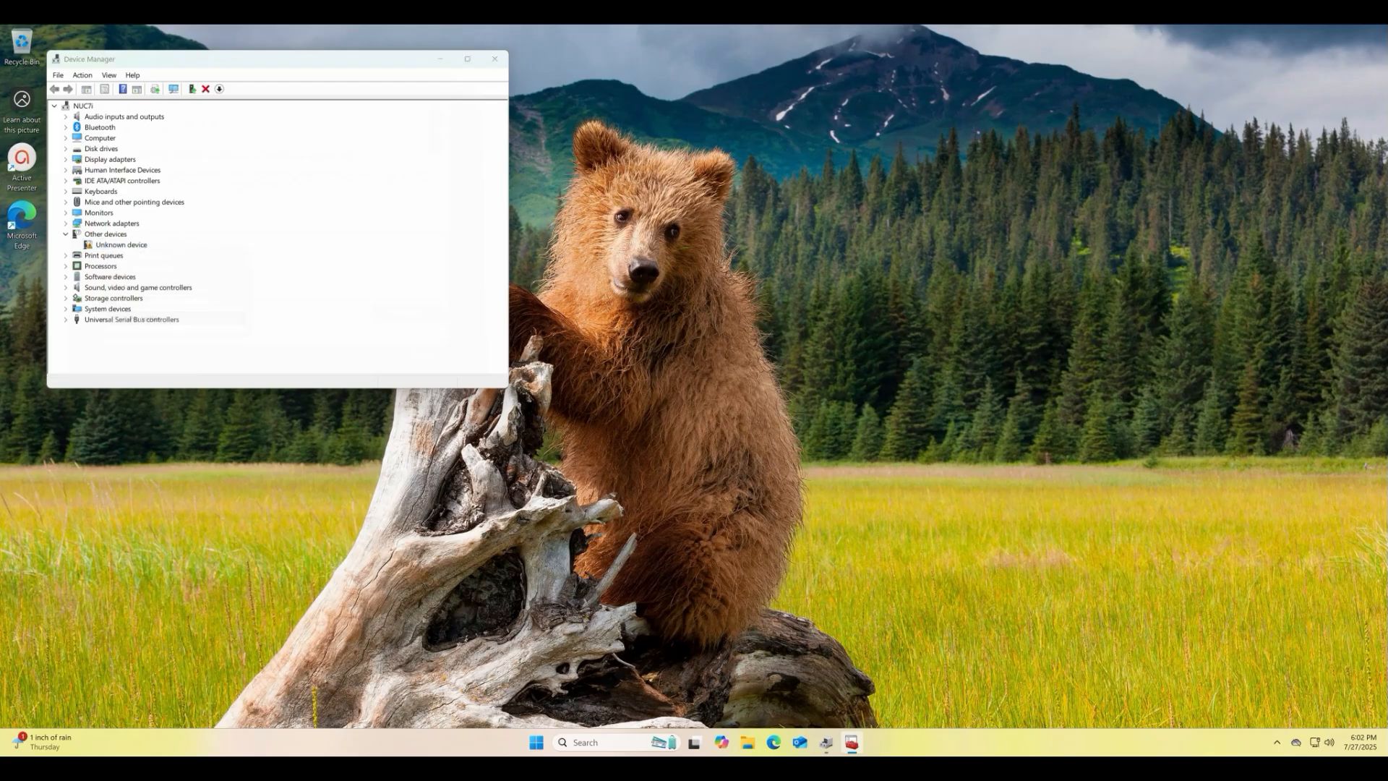
left_click(205, 113)
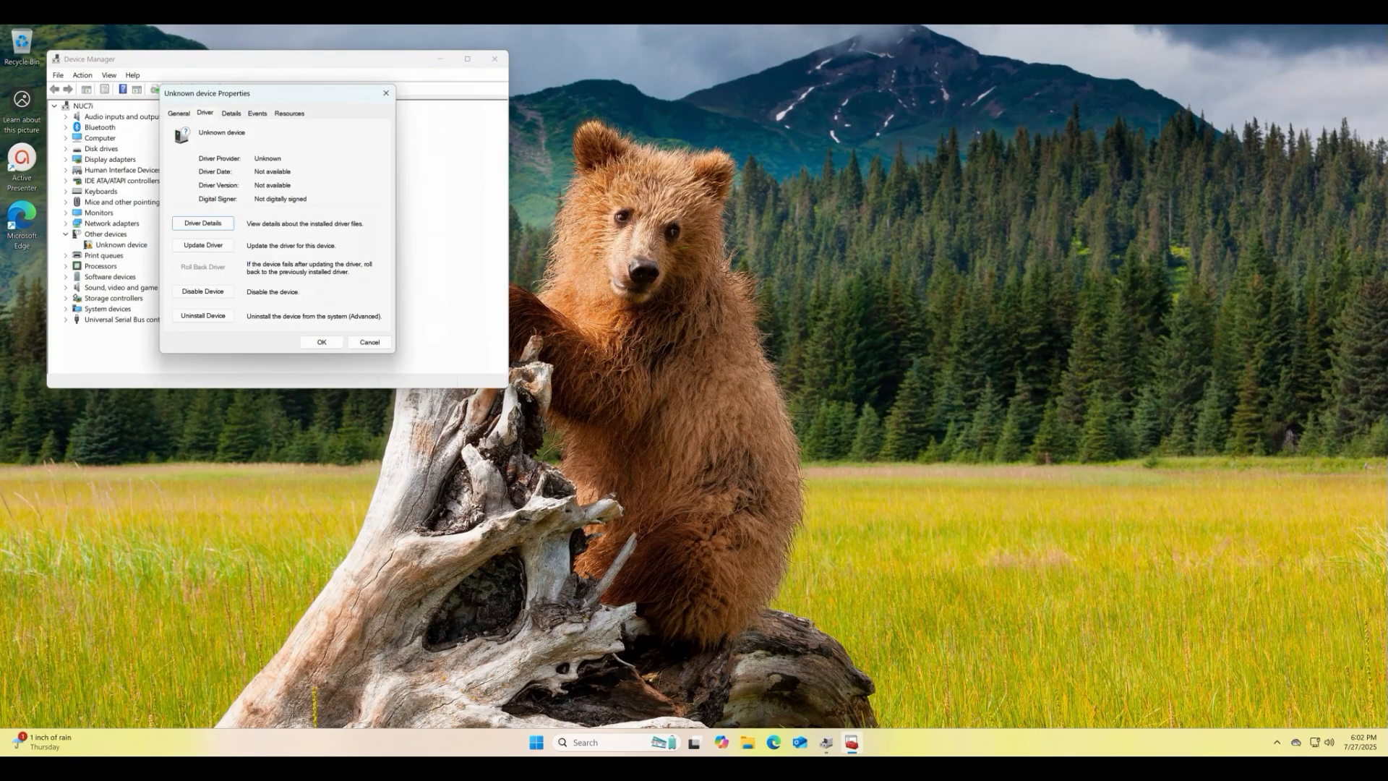
left_click(227, 112)
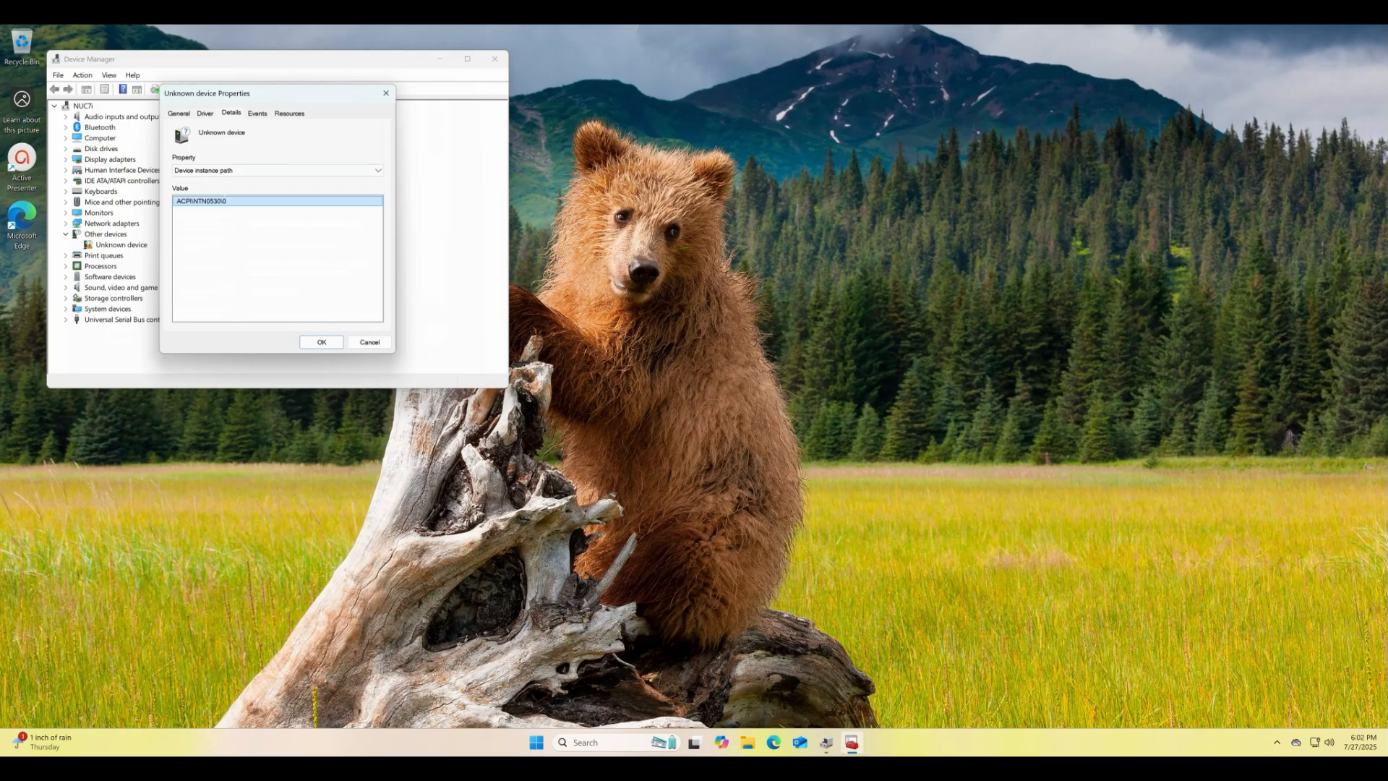
left_click(377, 170)
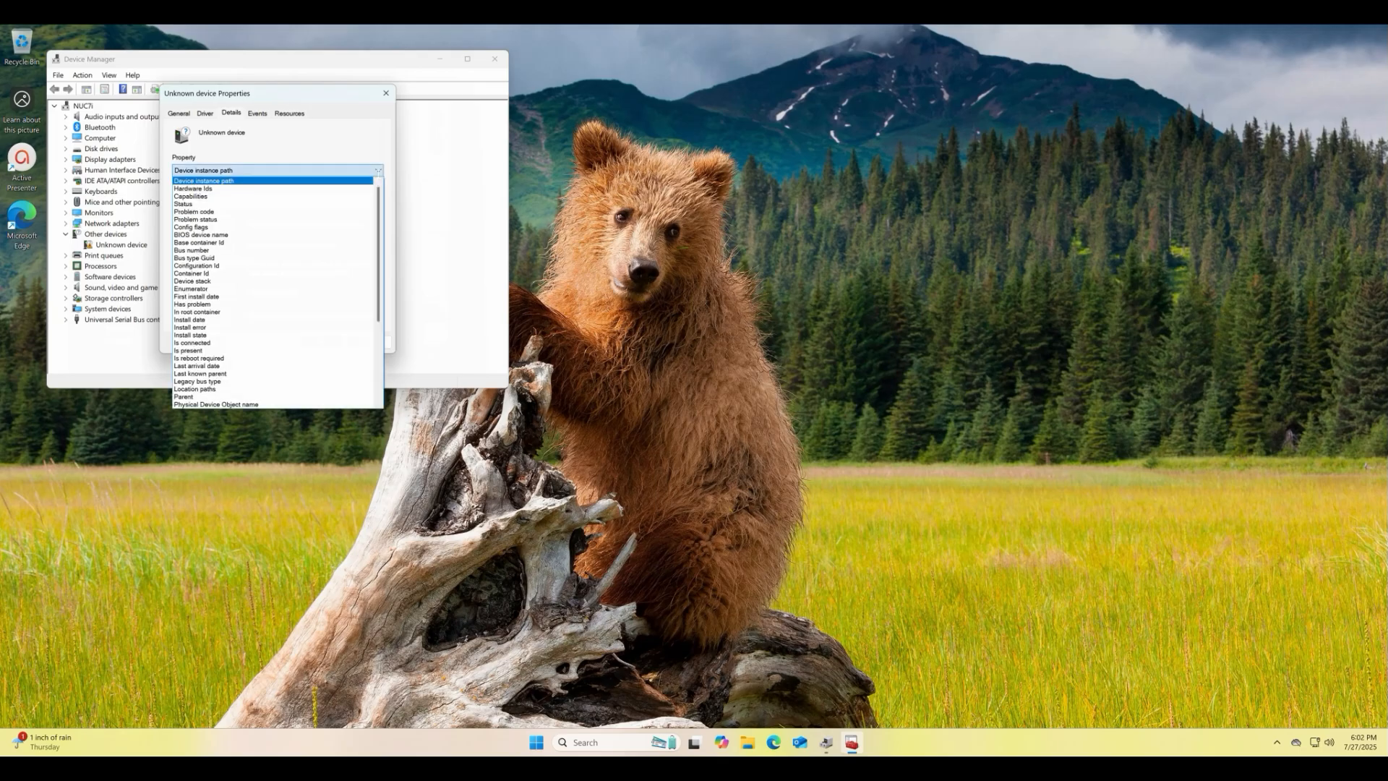
left_click(335, 189)
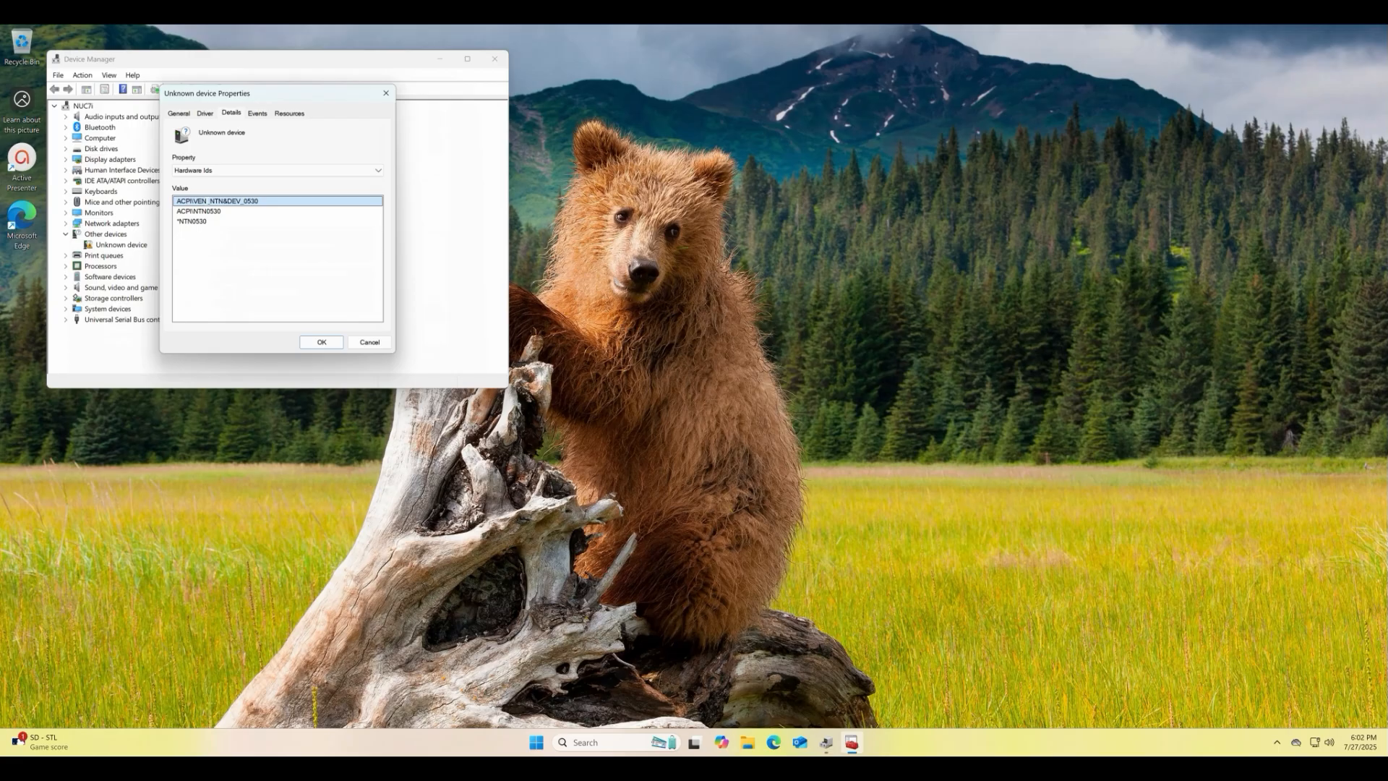
right_click(209, 202)
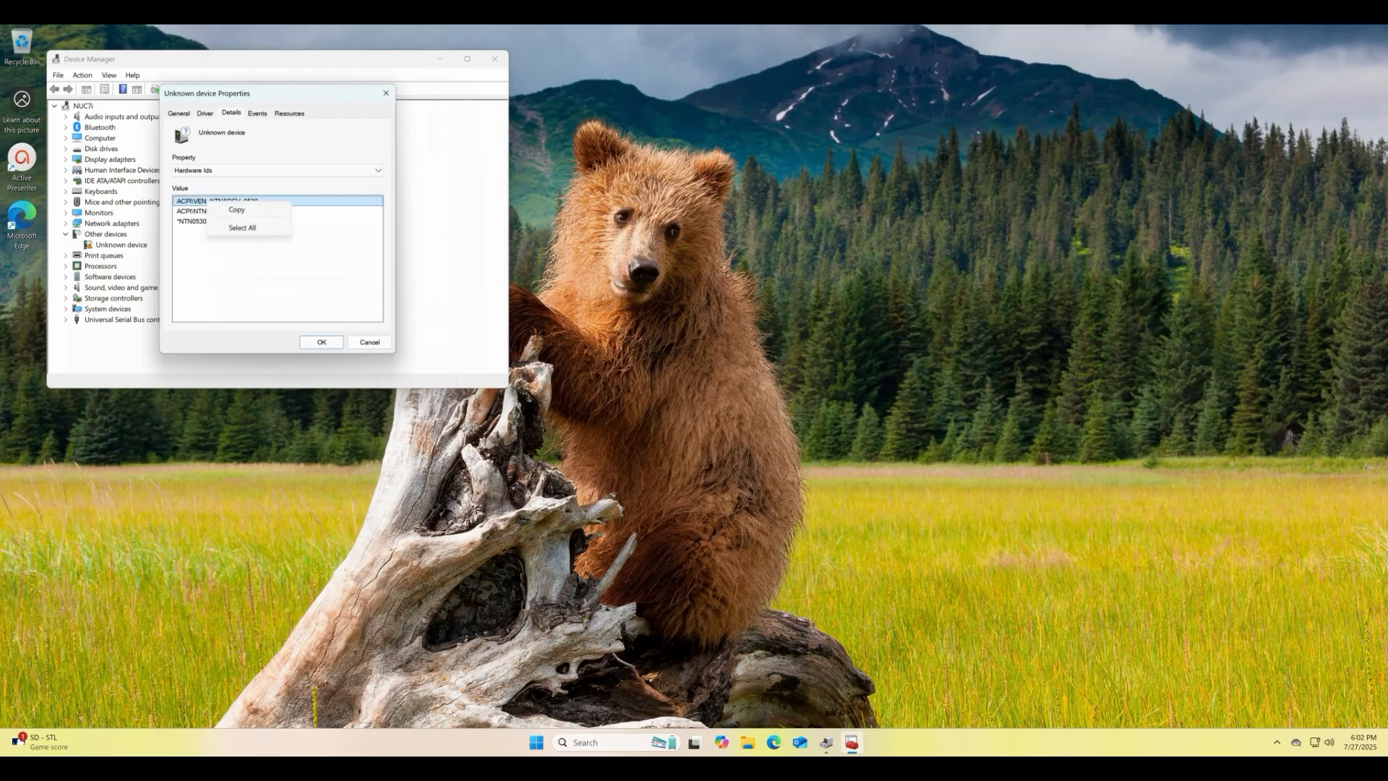
left_click(235, 210)
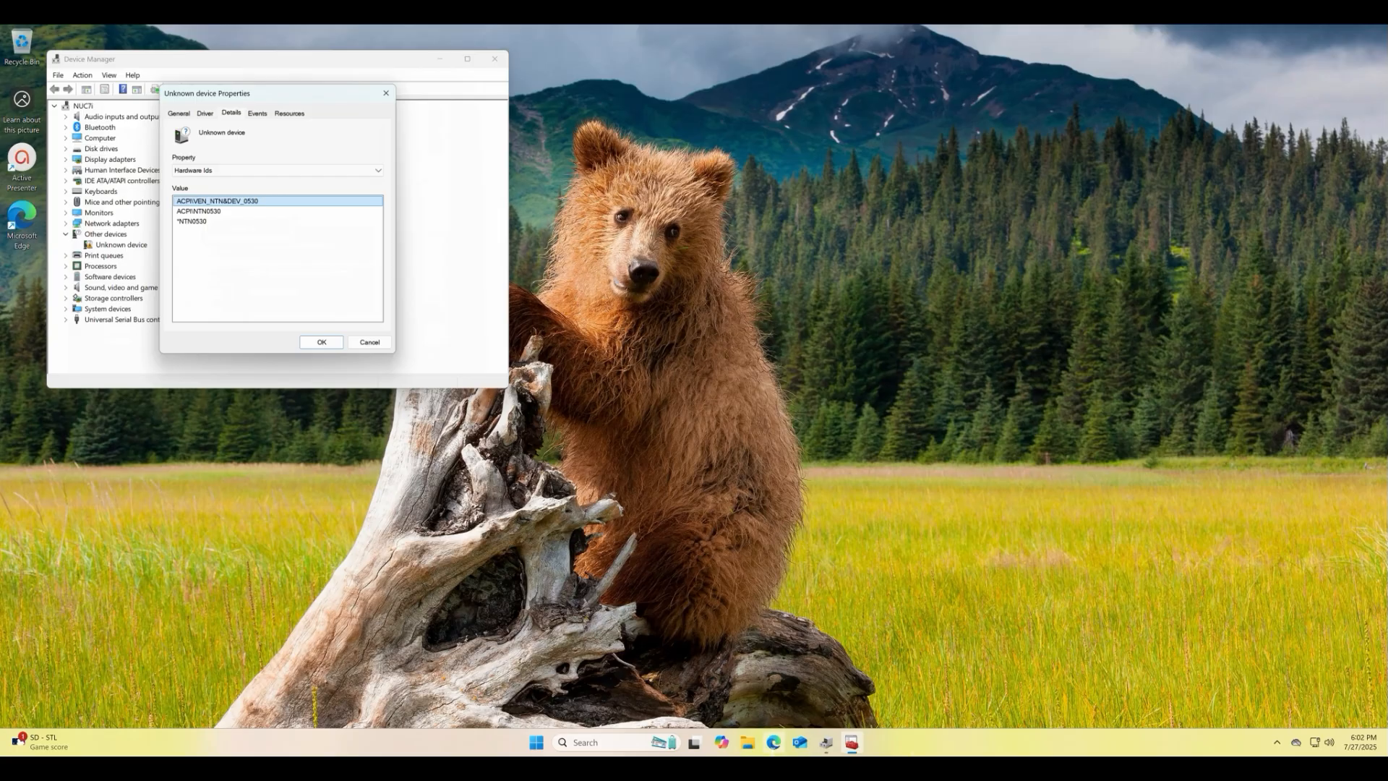
Step: Switch to Microsoft Edge and search the web for the copied hardware ID ACPI\VEN_NTN&DEV_0530
left_click(773, 742)
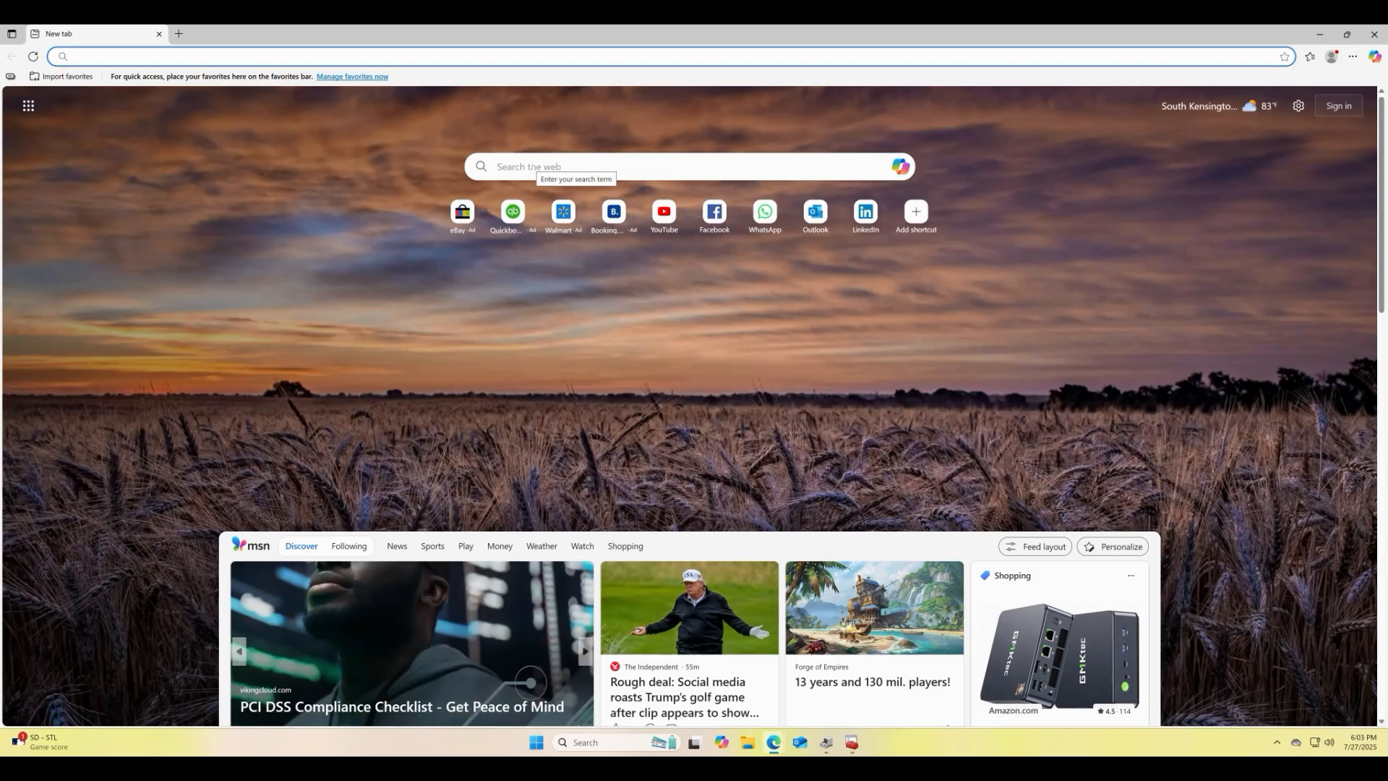
left_click(530, 167)
right_click(530, 167)
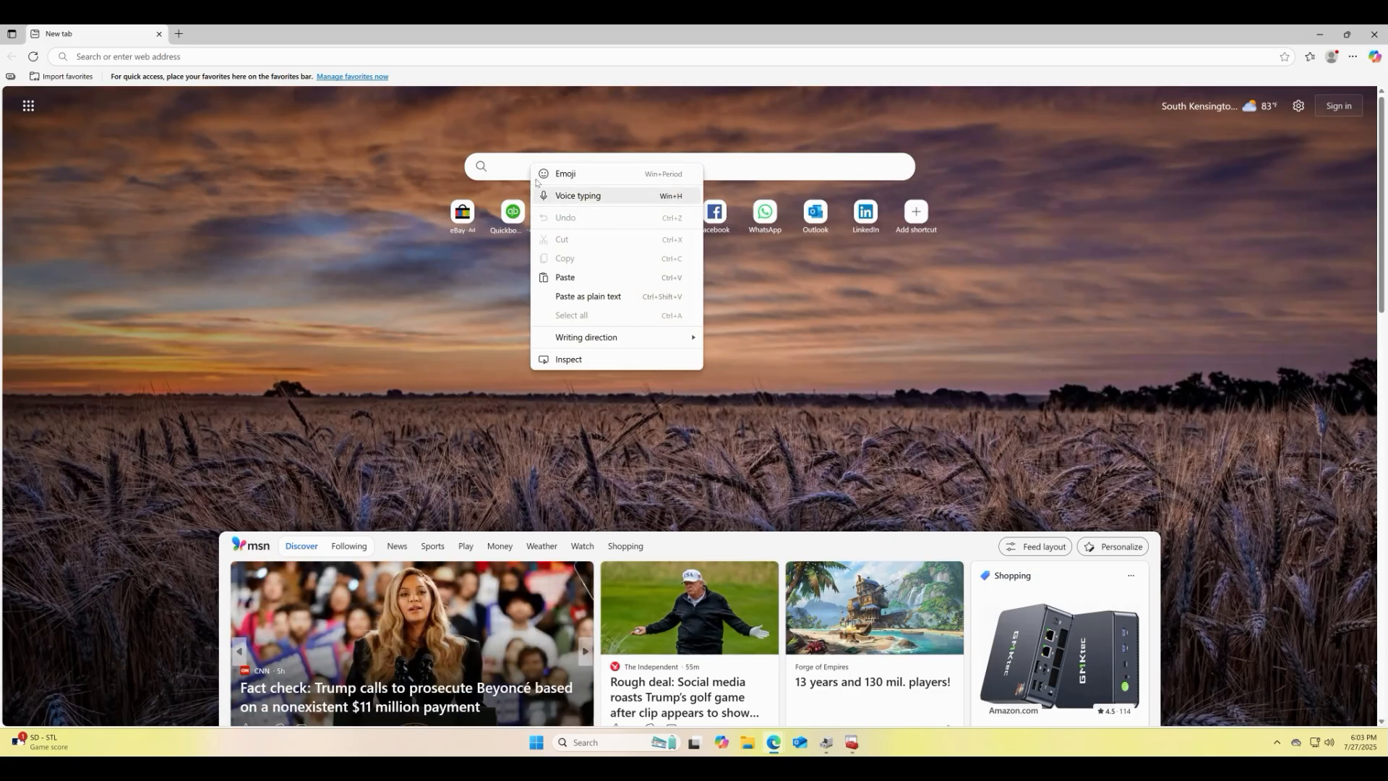
left_click(568, 281)
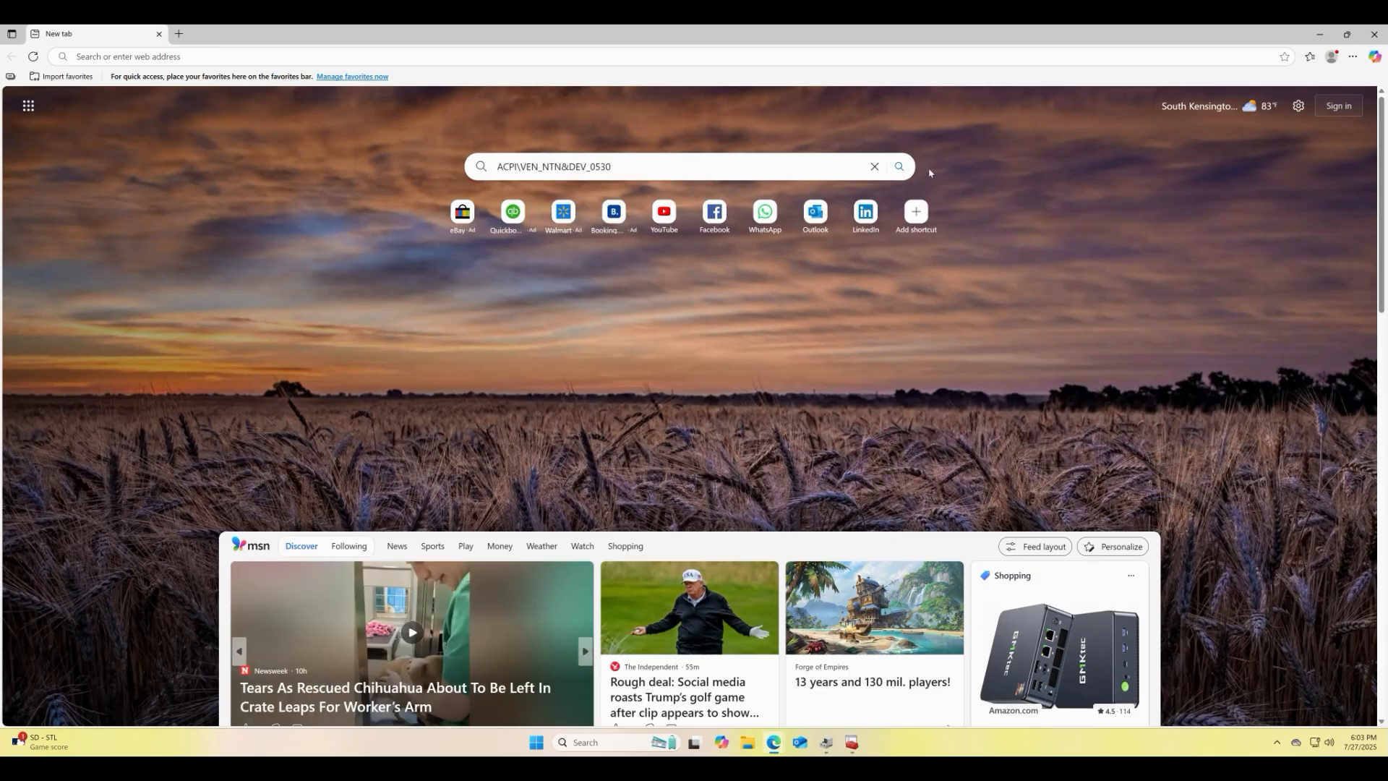
left_click(898, 167)
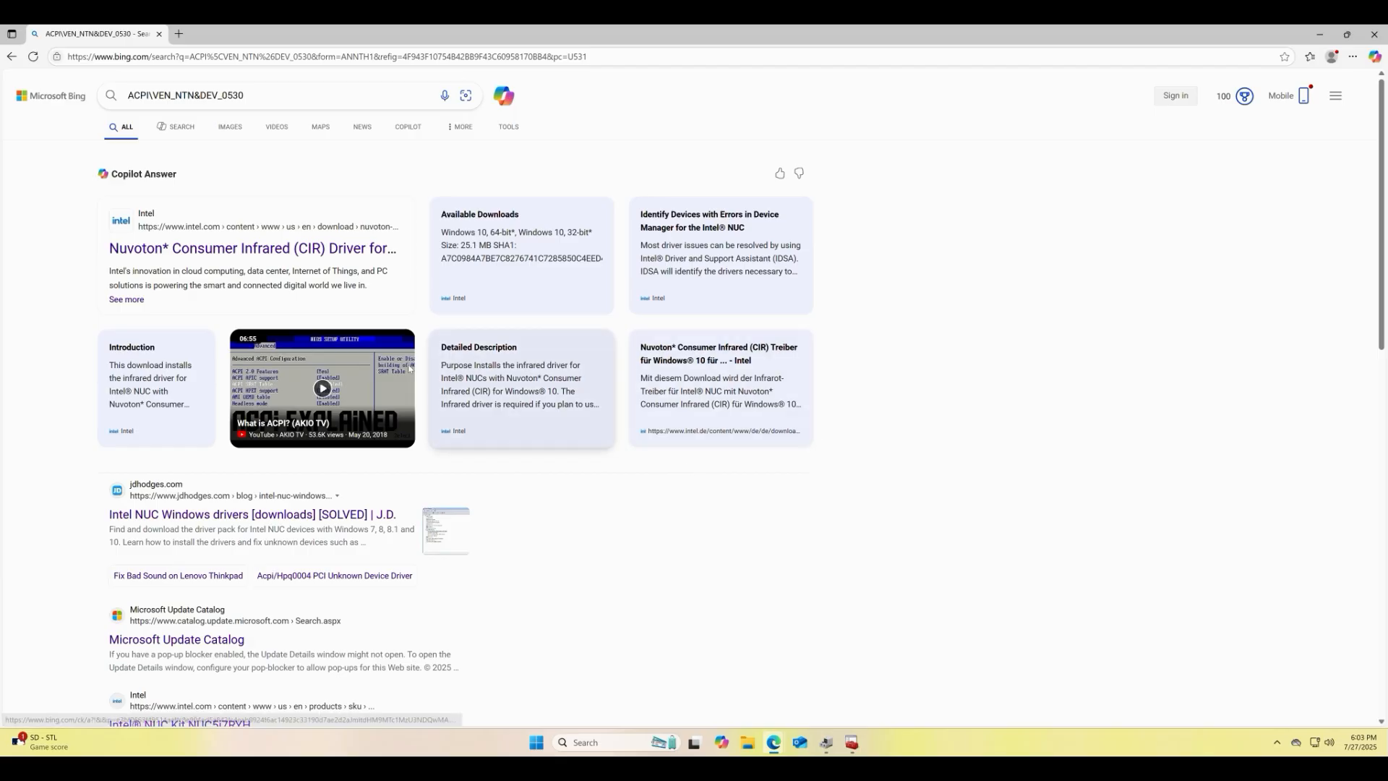
Step: Open Intel's Nuvoton Consumer Infrared (CIR) driver page from the search results and download cir_win10_2.11.1009.zip
left_click(204, 250)
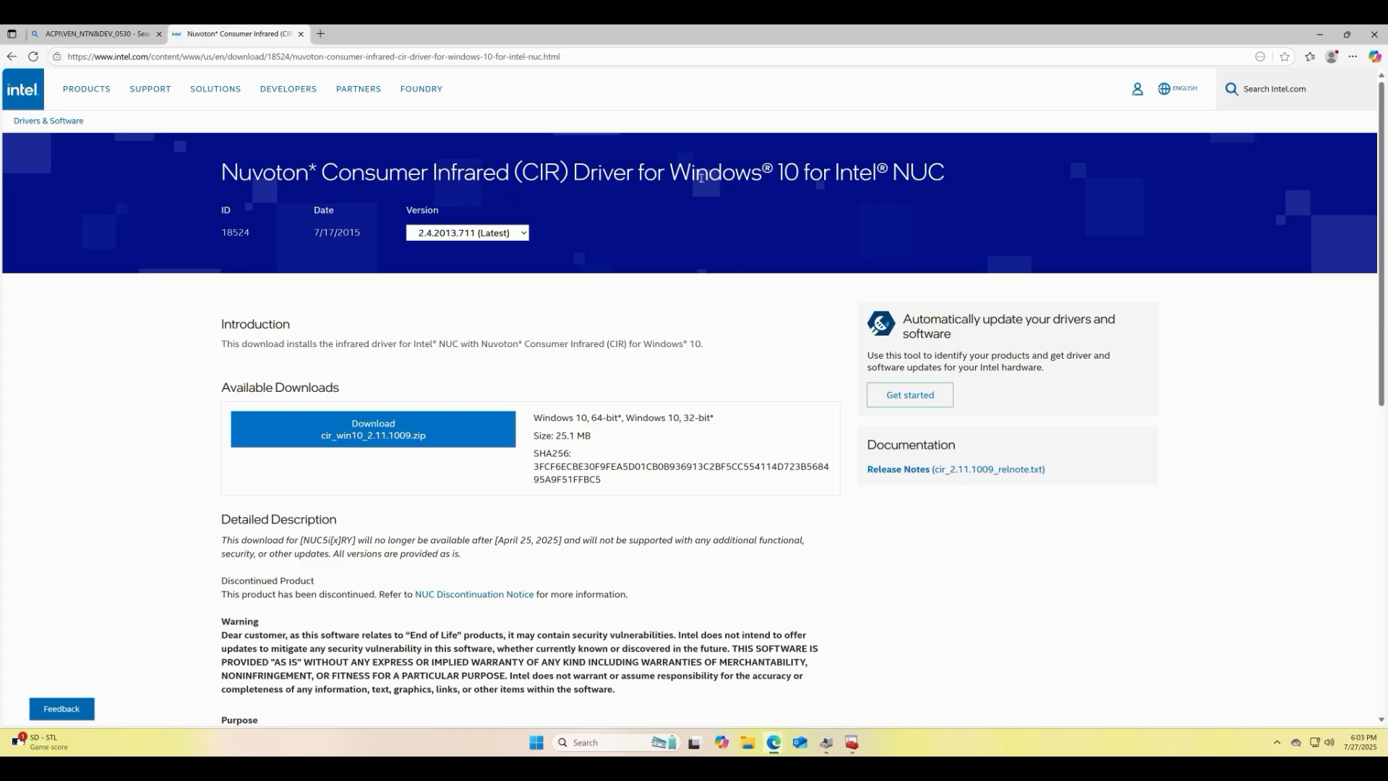
left_click(383, 438)
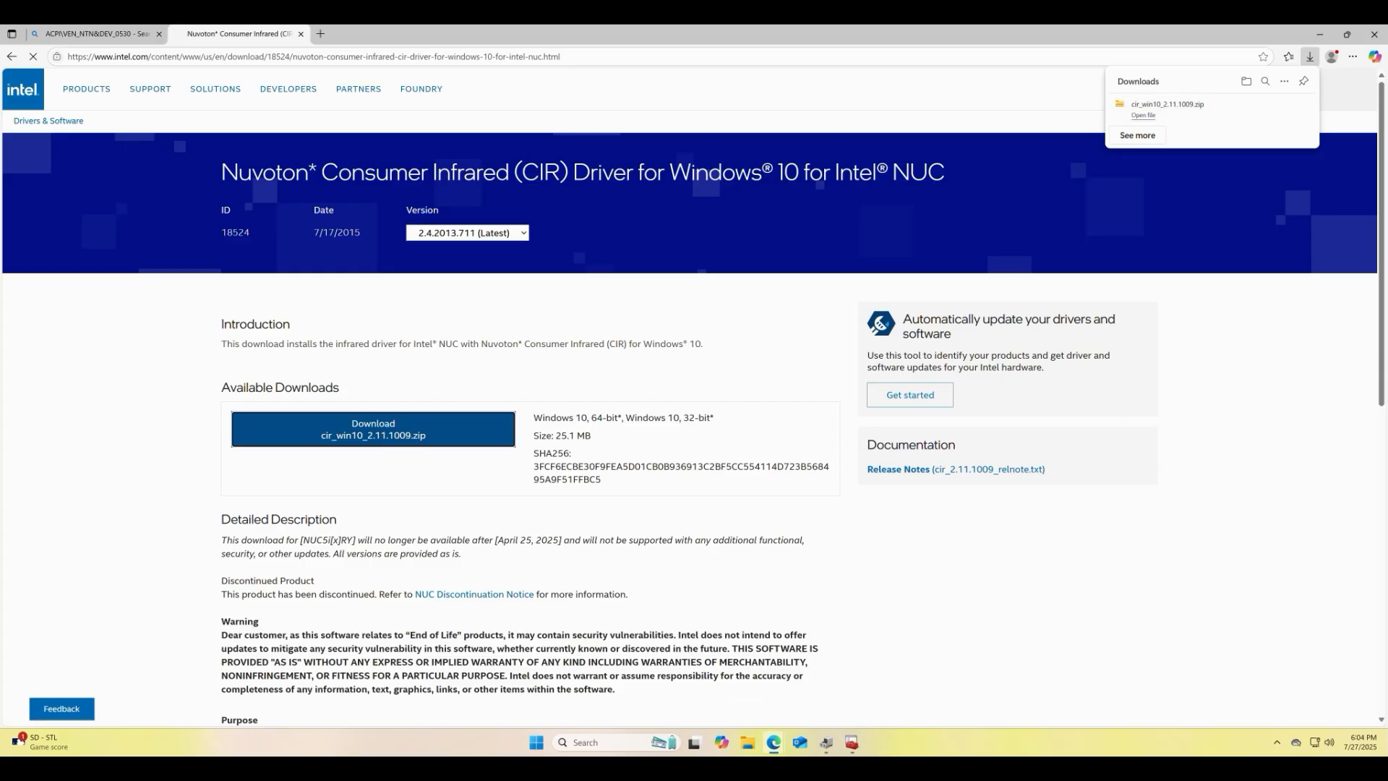
Step: Switch to File Explorer and extract cir_win10_2.11.1009.zip from Downloads into a folder named cir_win10_2.11.1009 DRIVER
left_click(749, 743)
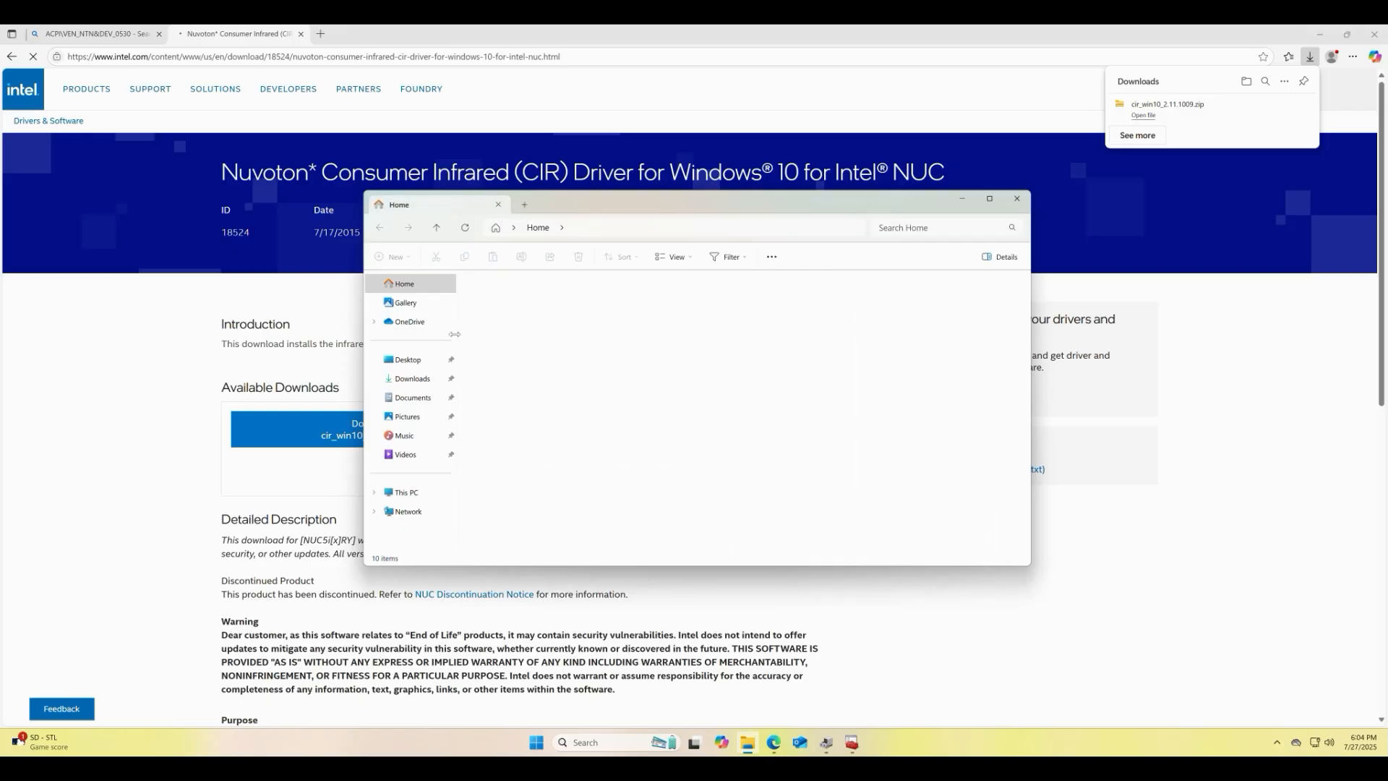
left_click(419, 380)
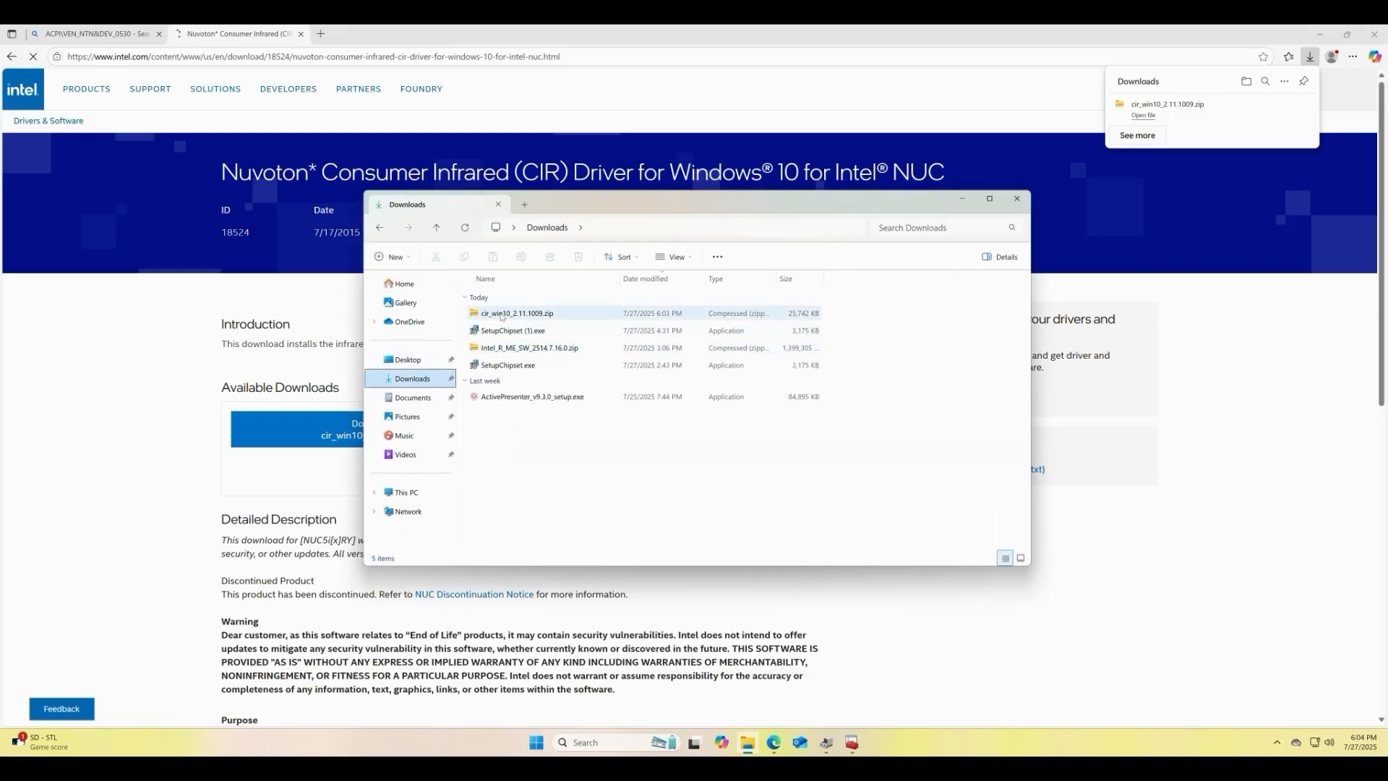
left_click(502, 316)
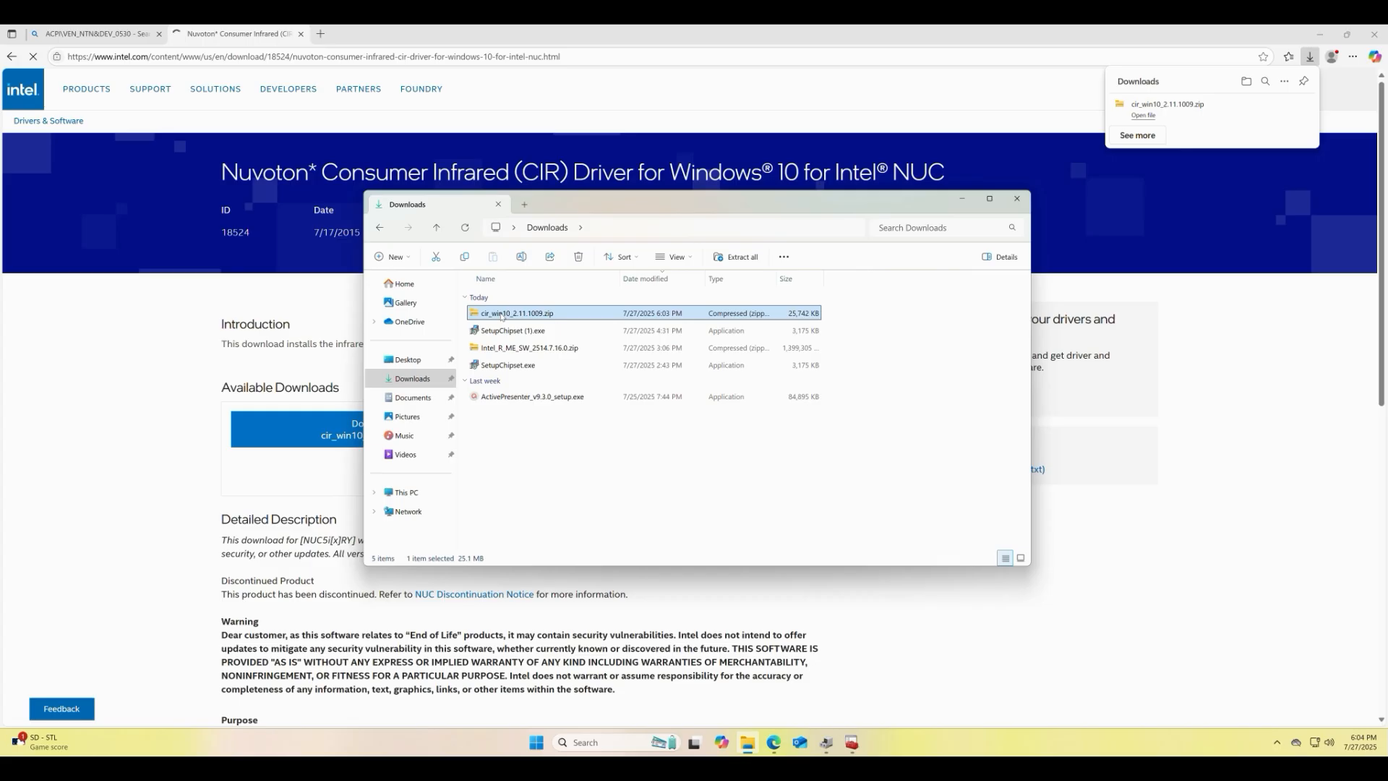
right_click(502, 316)
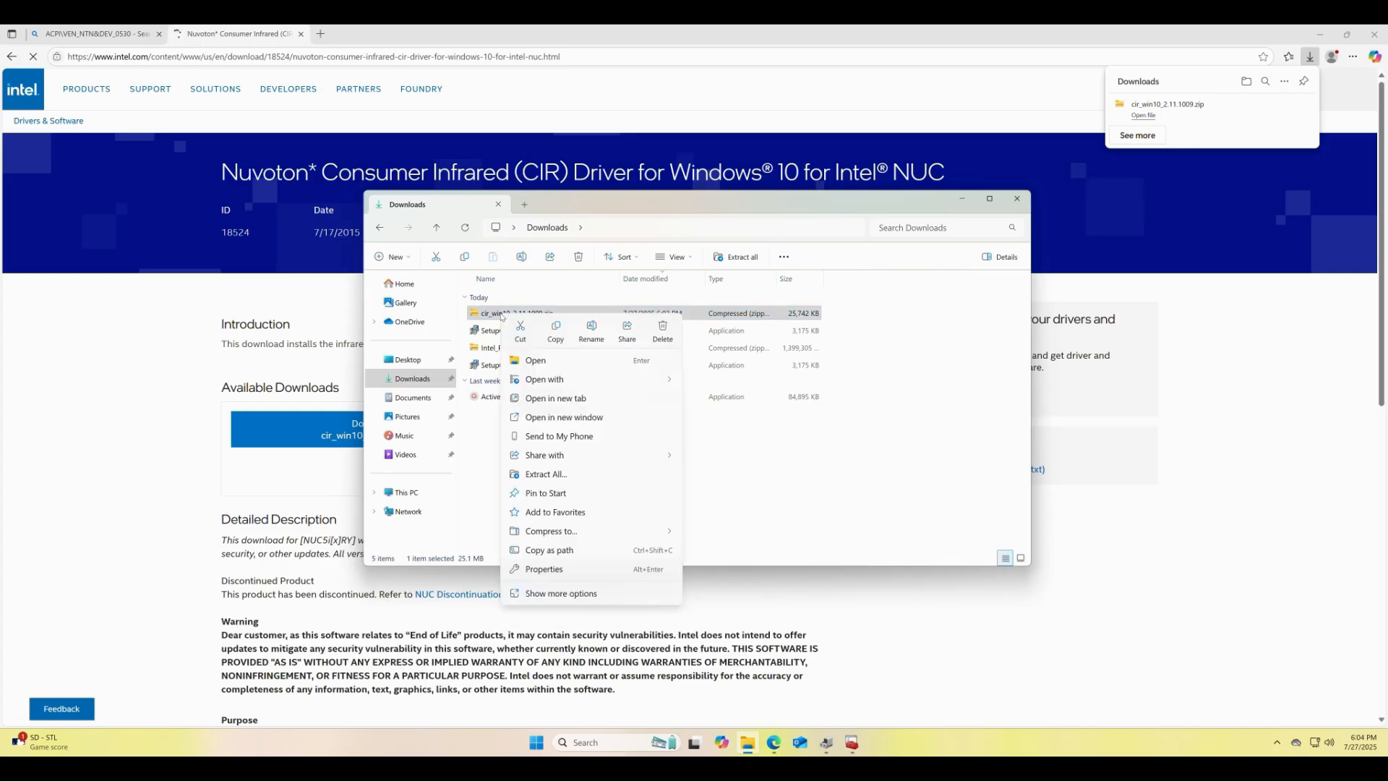
left_click(545, 475)
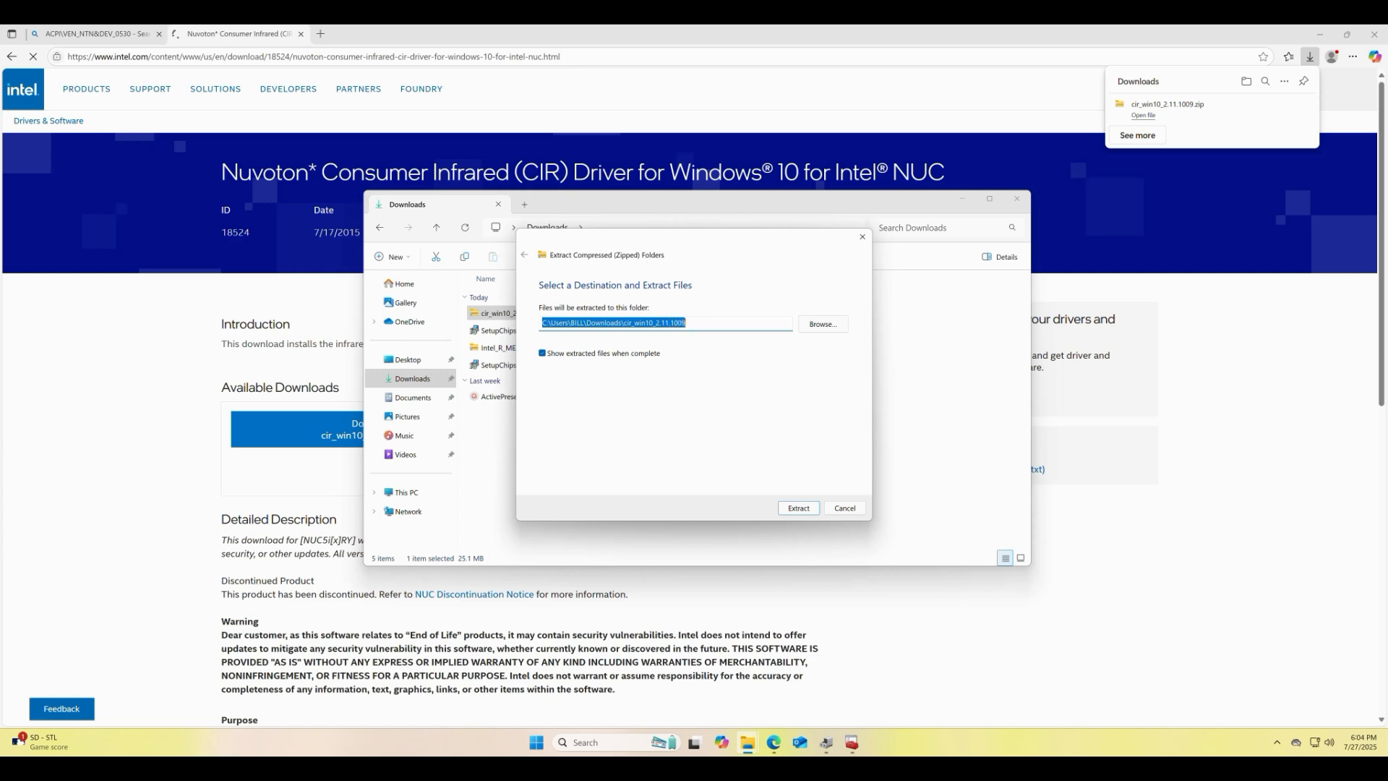
left_click(694, 325)
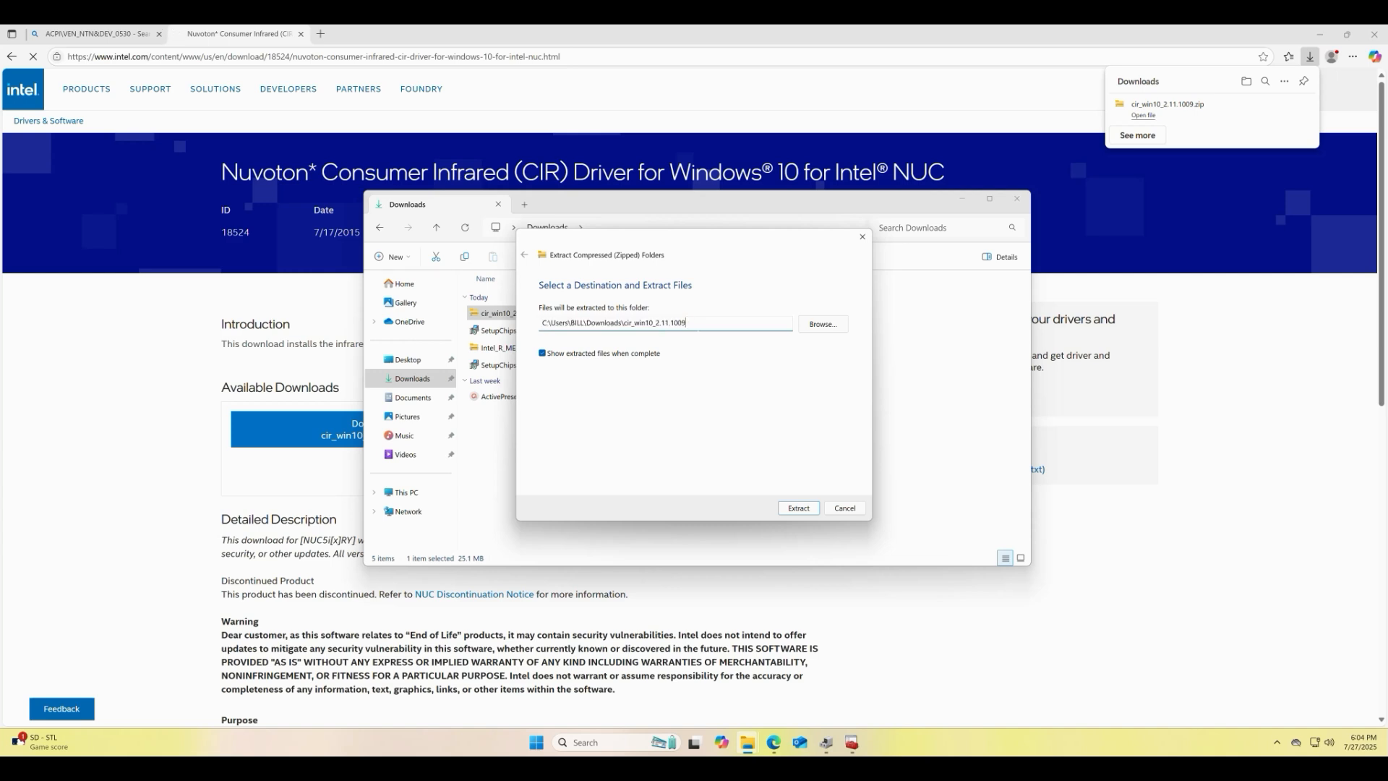
type("DRIVER")
left_click(813, 514)
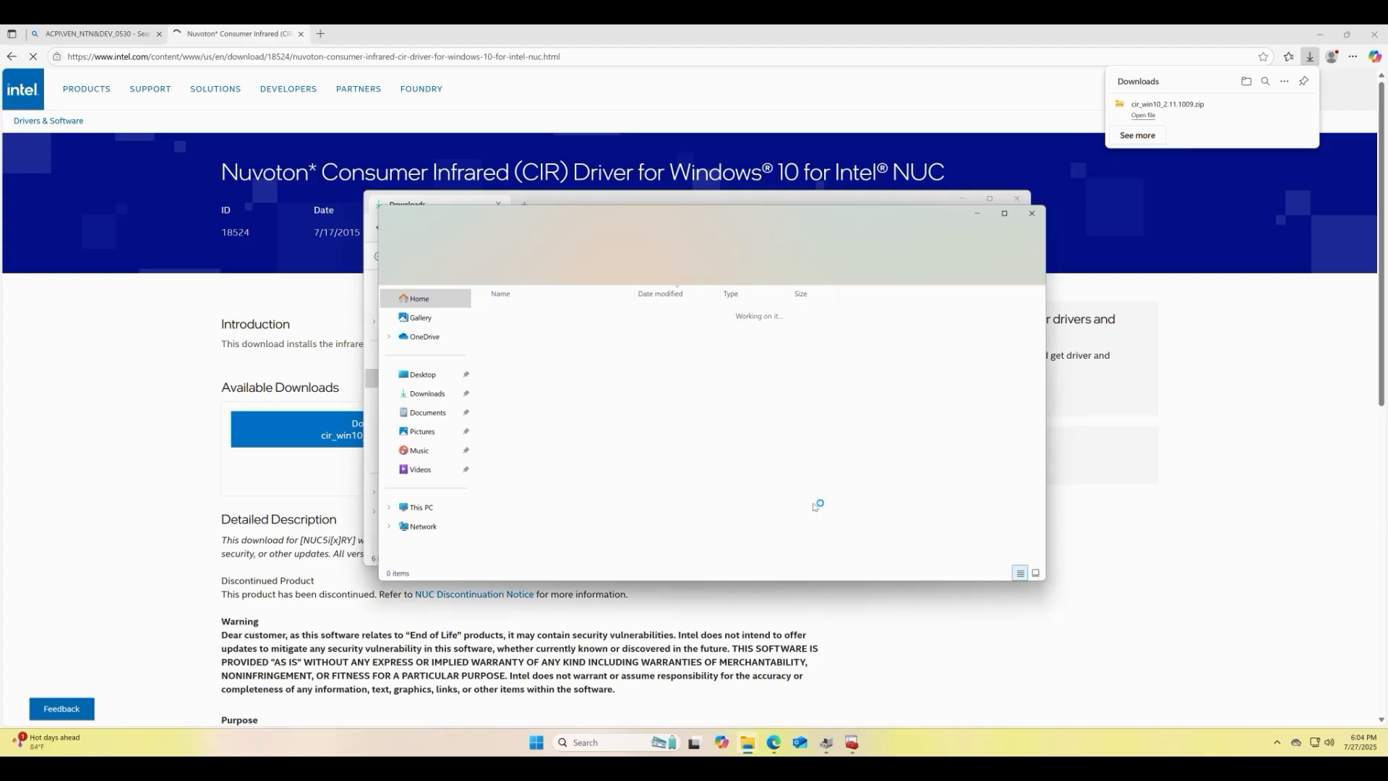
left_click(1031, 213)
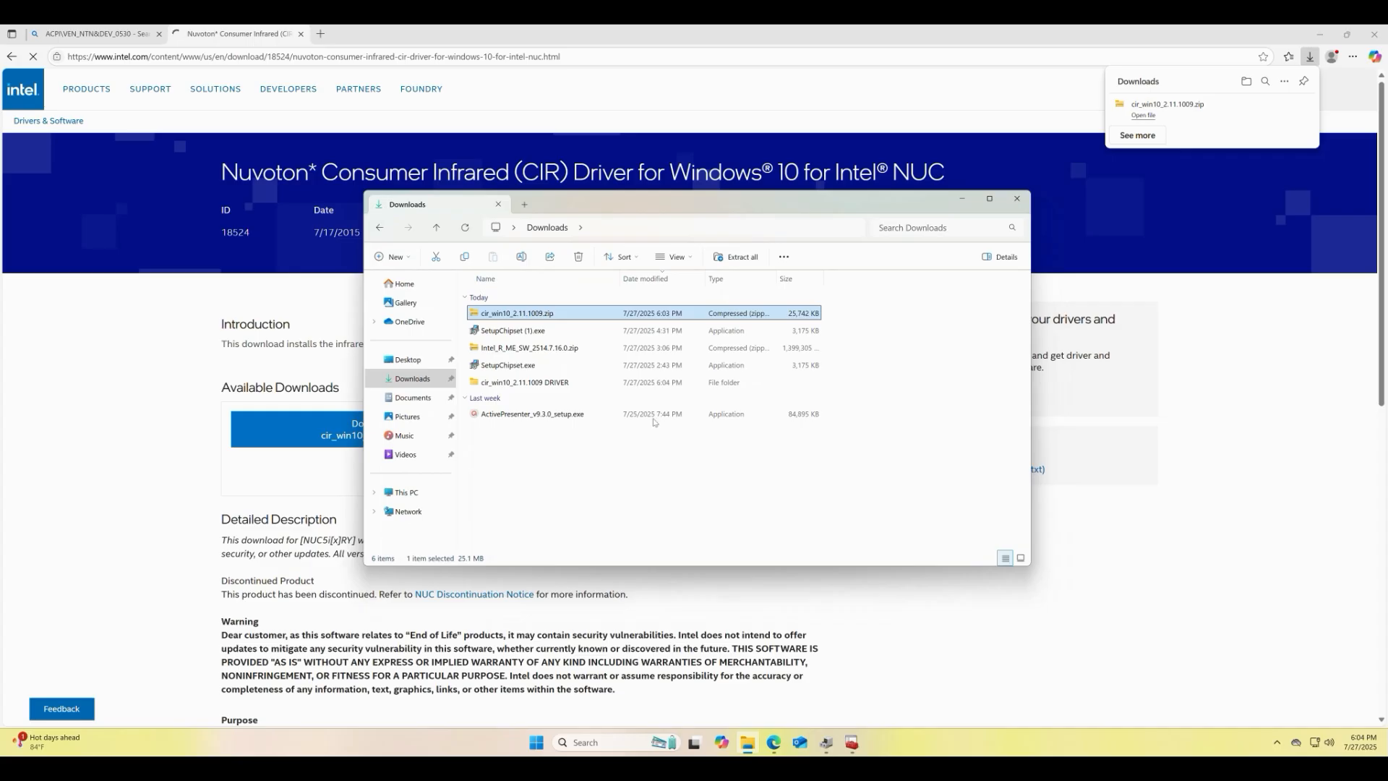
Step: Open the extracted cir_win10_2.11.1009 DRIVER folder and run SioCir_Setup_2.11.1009.exe as administrator
double_click(527, 383)
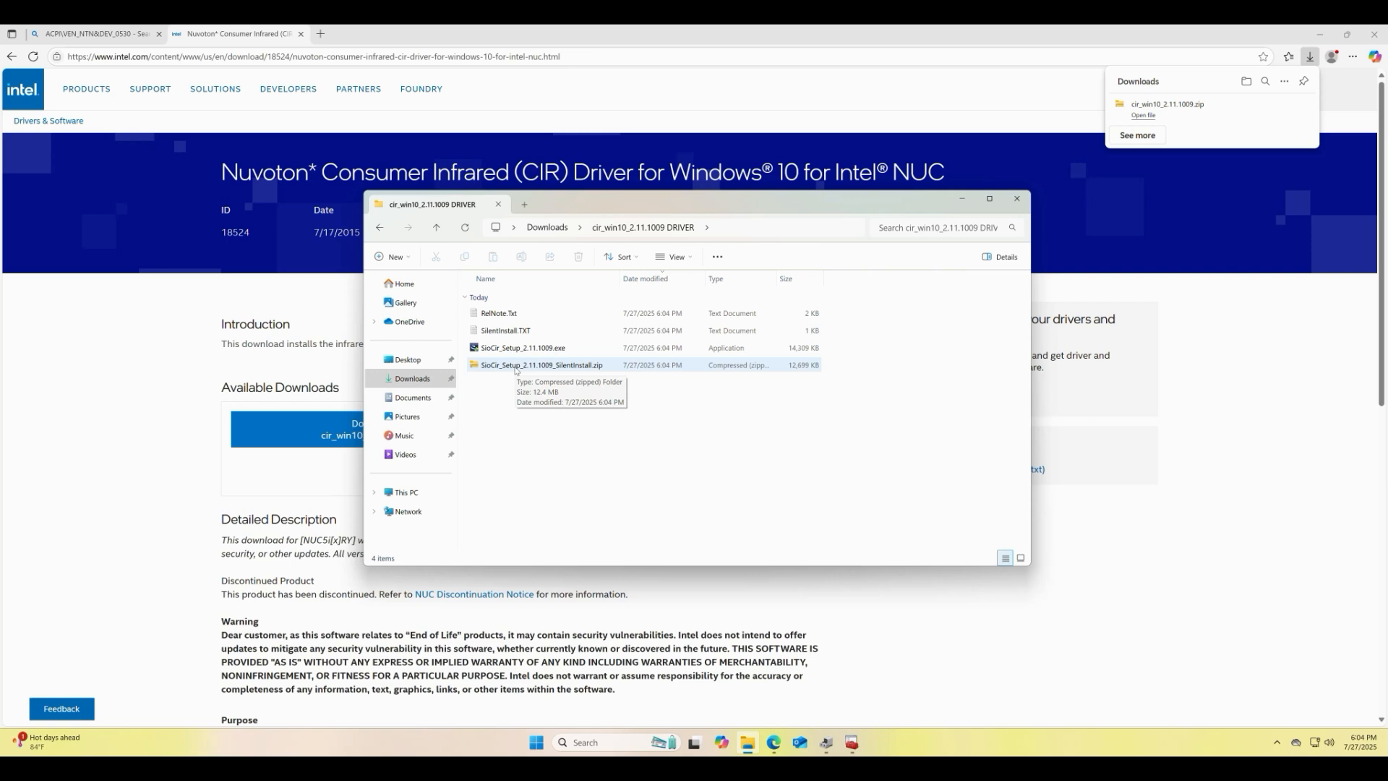
right_click(517, 366)
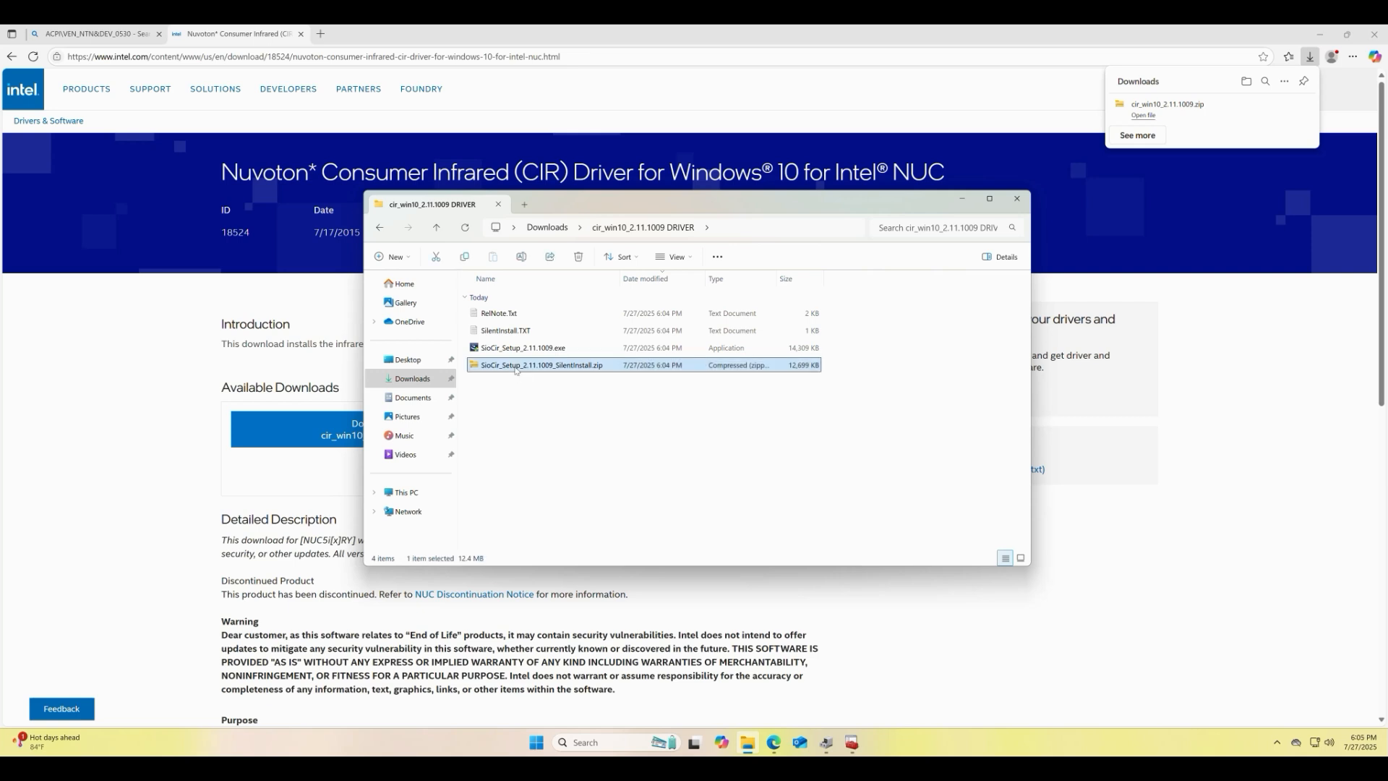
left_click(544, 470)
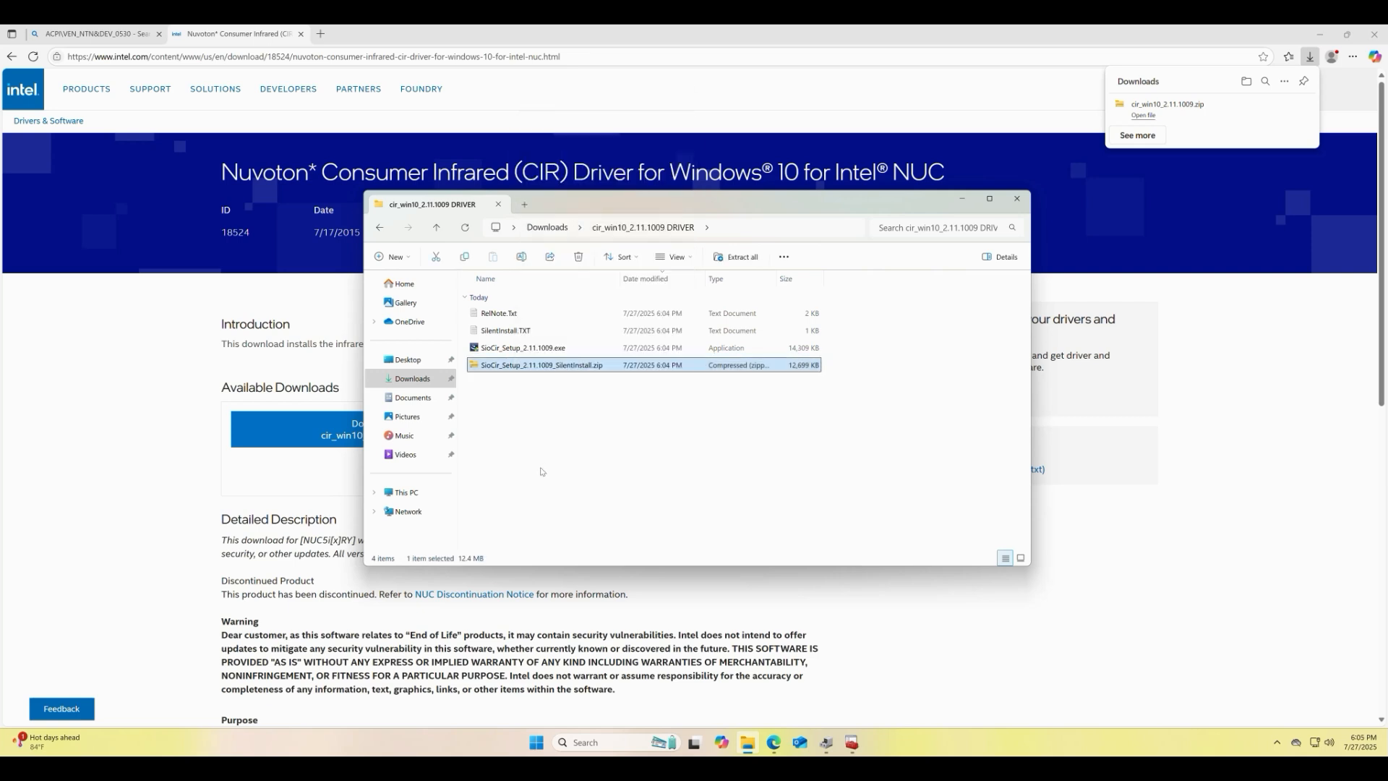
right_click(546, 354)
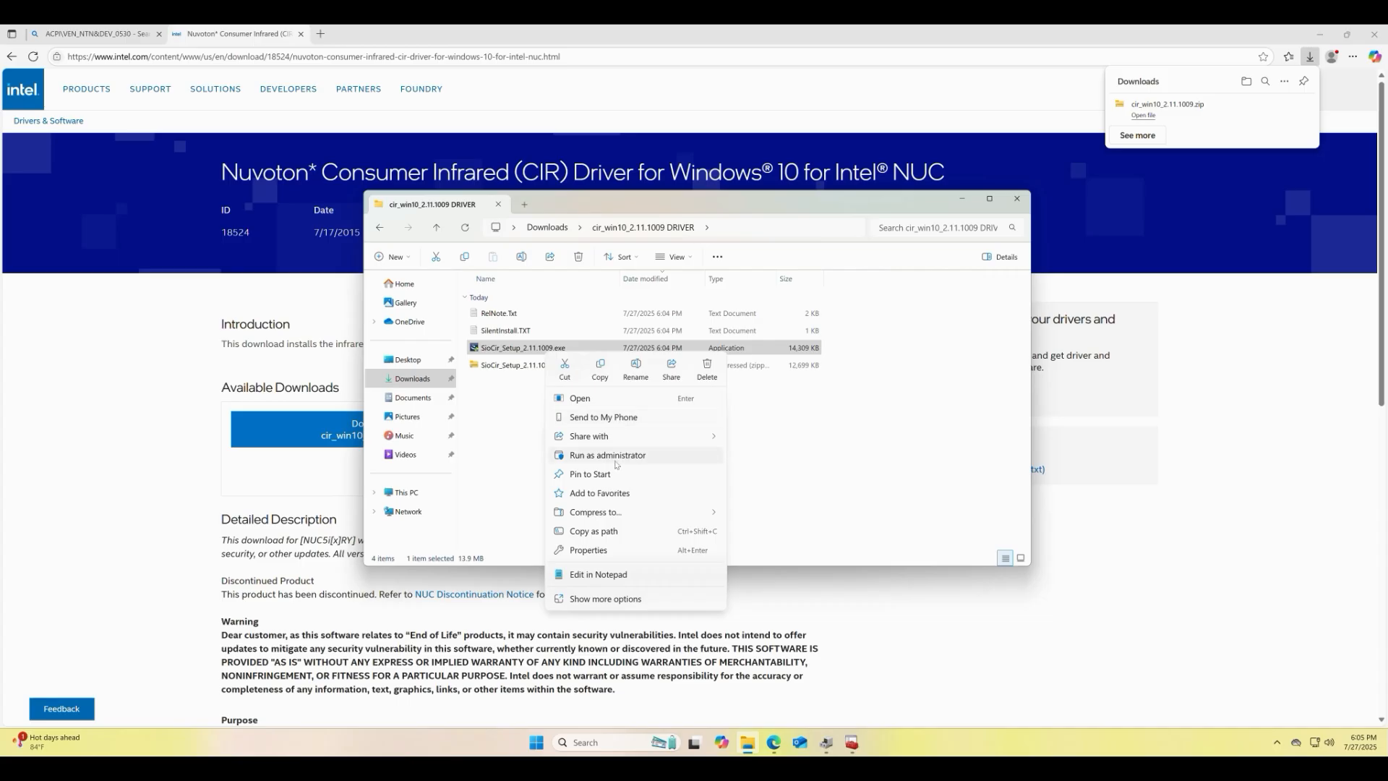
left_click(601, 456)
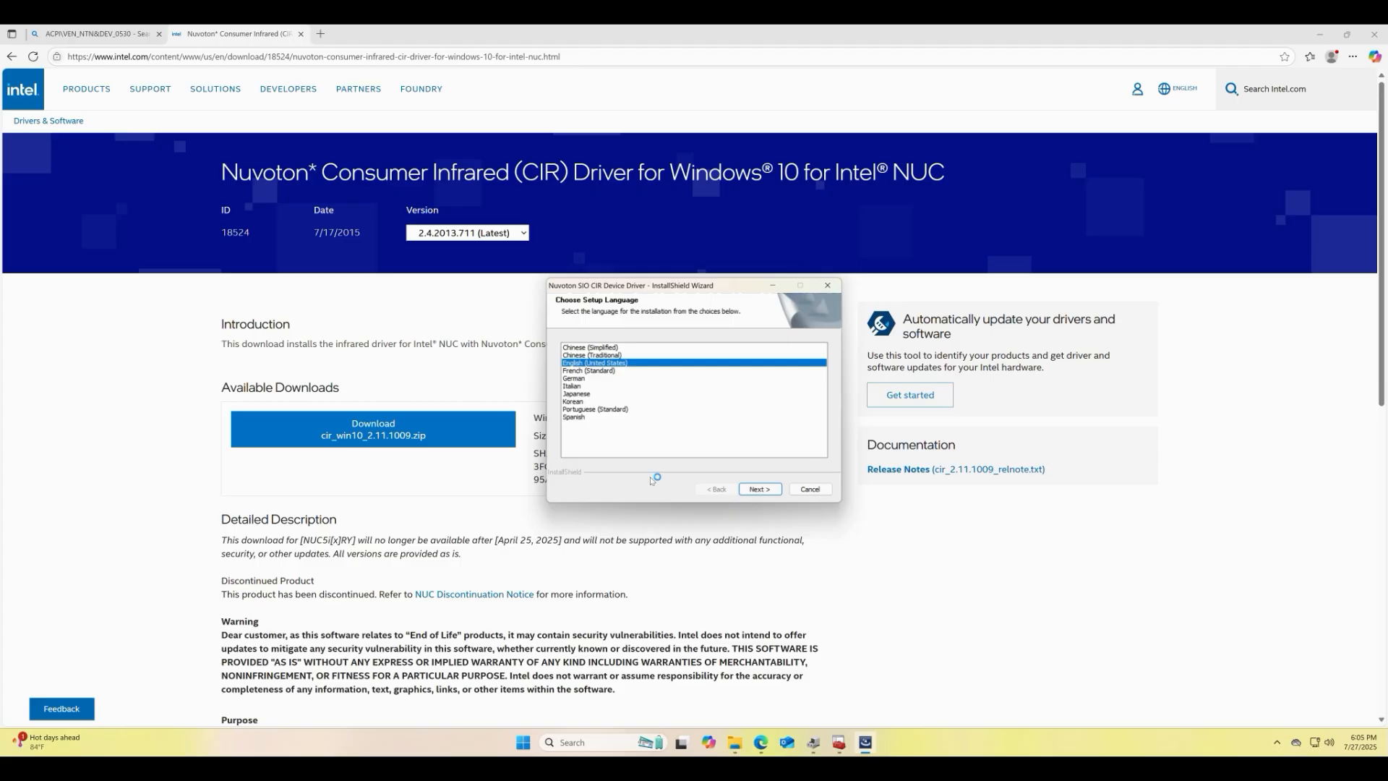
Step: Install the Nuvoton SIO CIR Device Driver with English (United States) as the setup language and finish the wizard
left_click(760, 489)
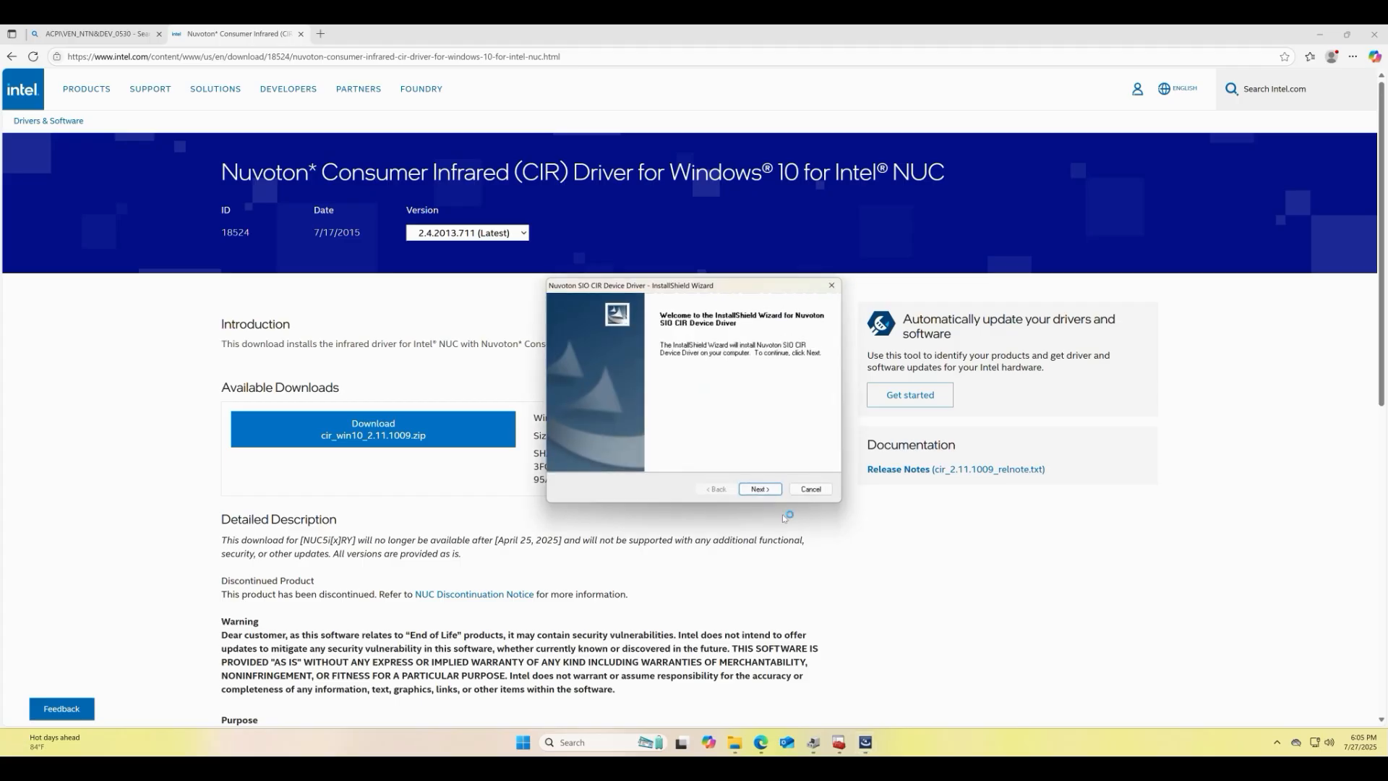
left_click(763, 489)
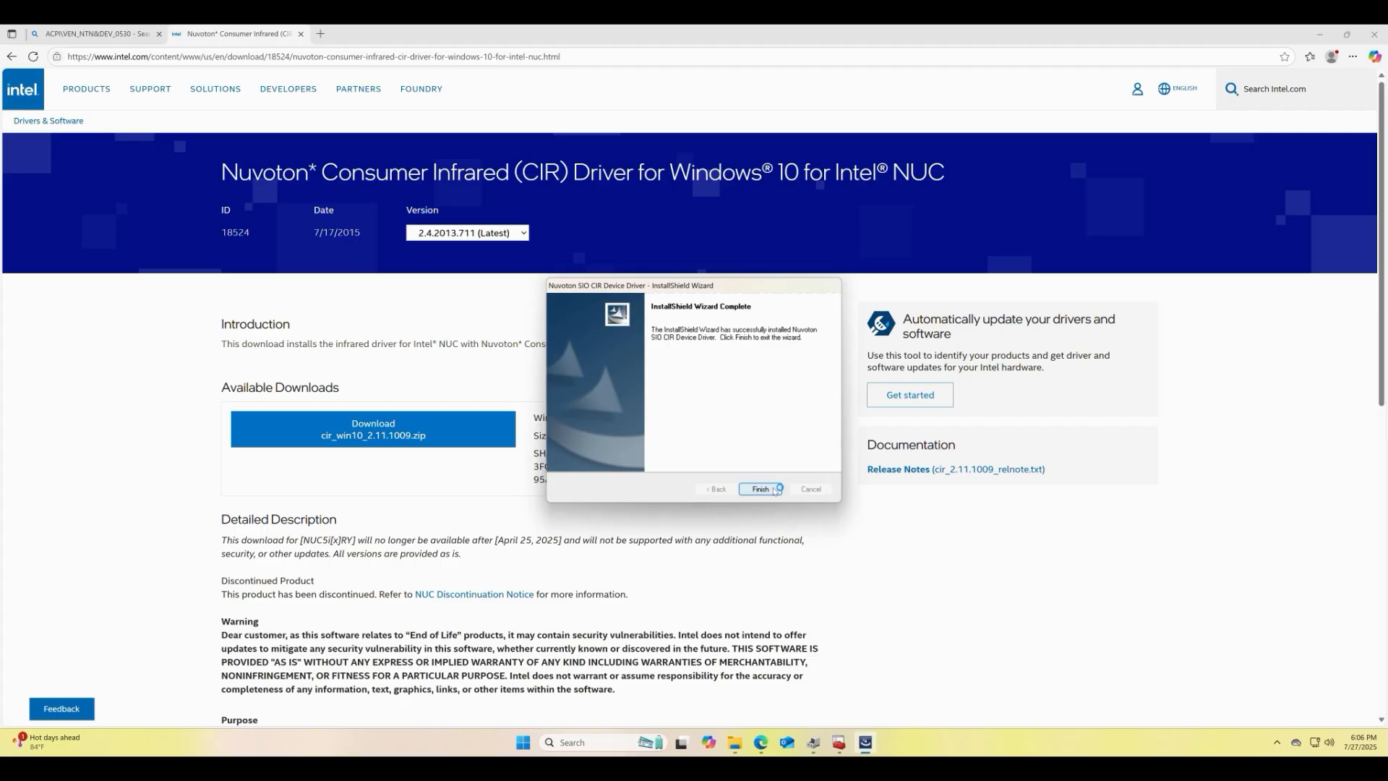
left_click(761, 490)
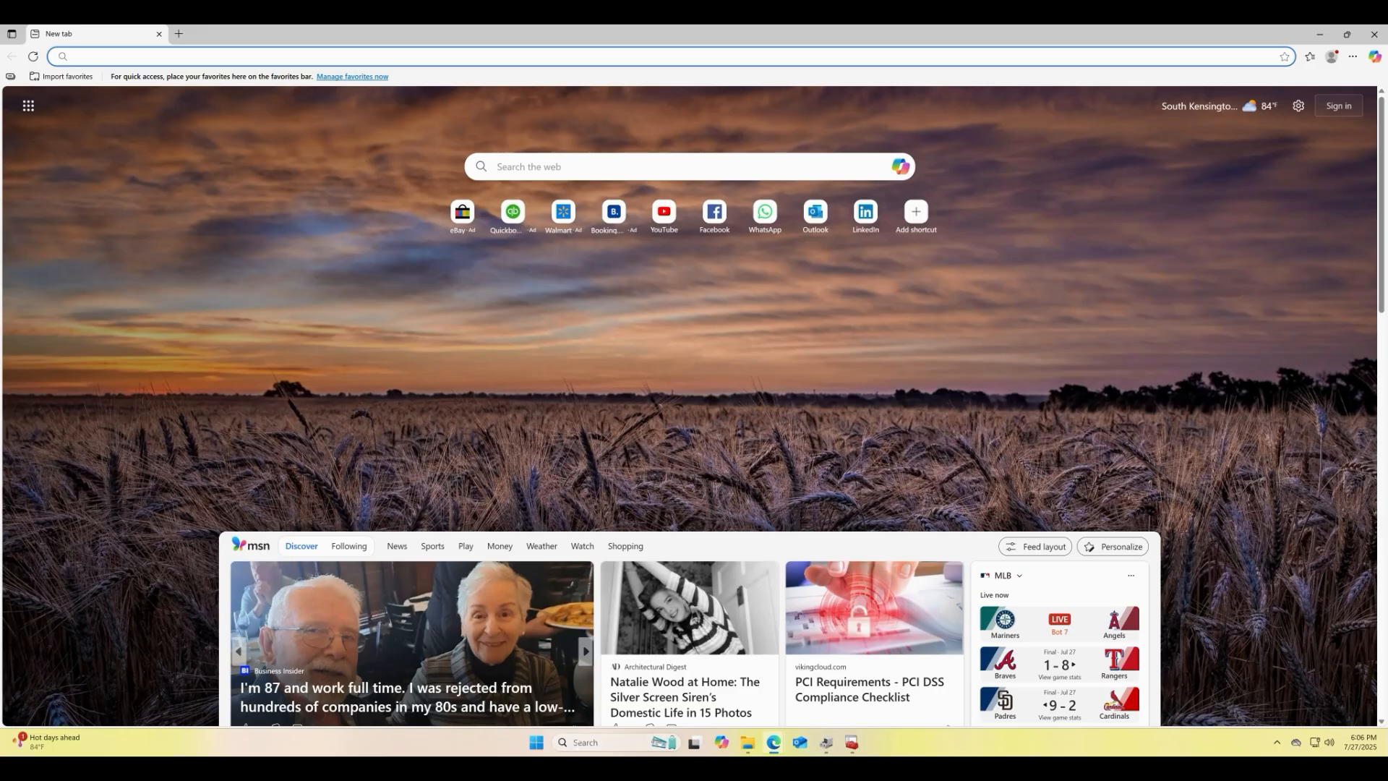
Step: Open Device Manager from the recent Windows search entries
left_click(578, 743)
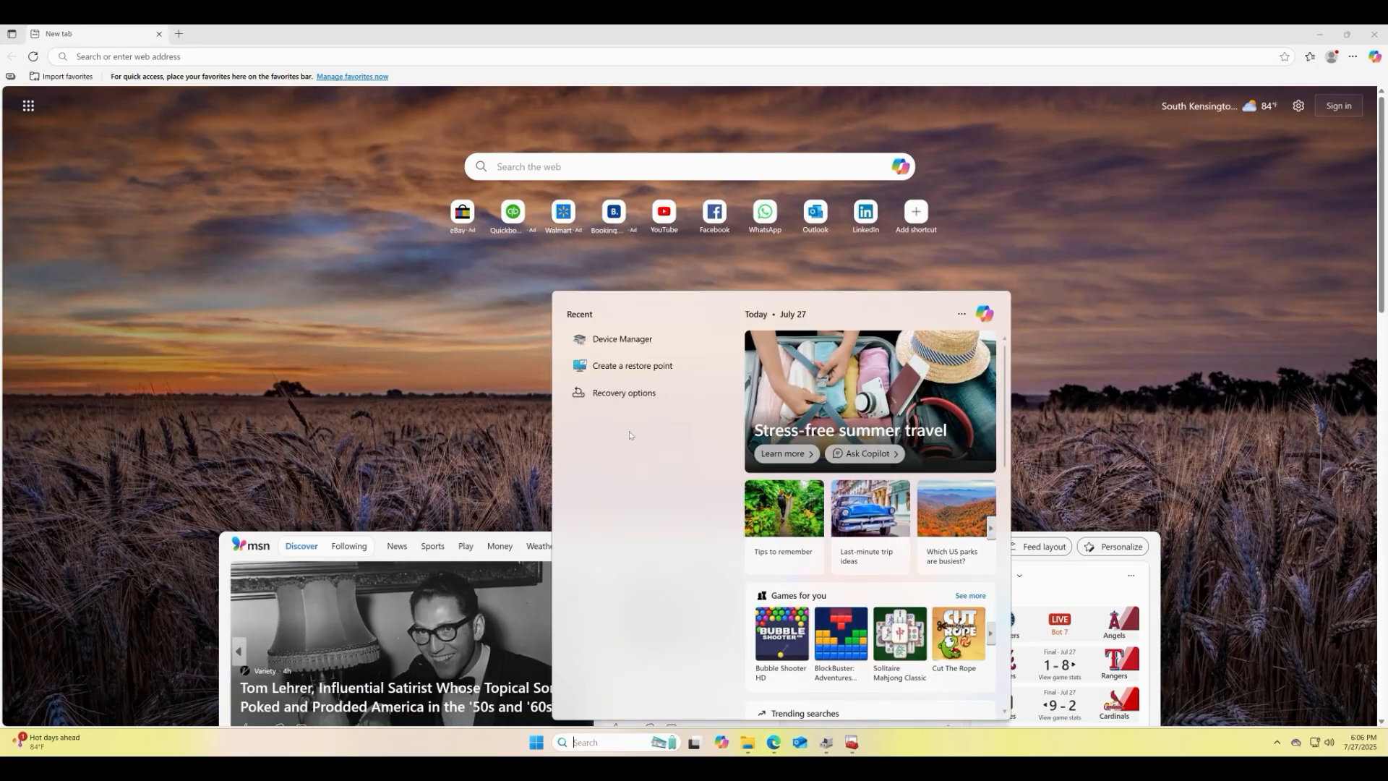
left_click(633, 341)
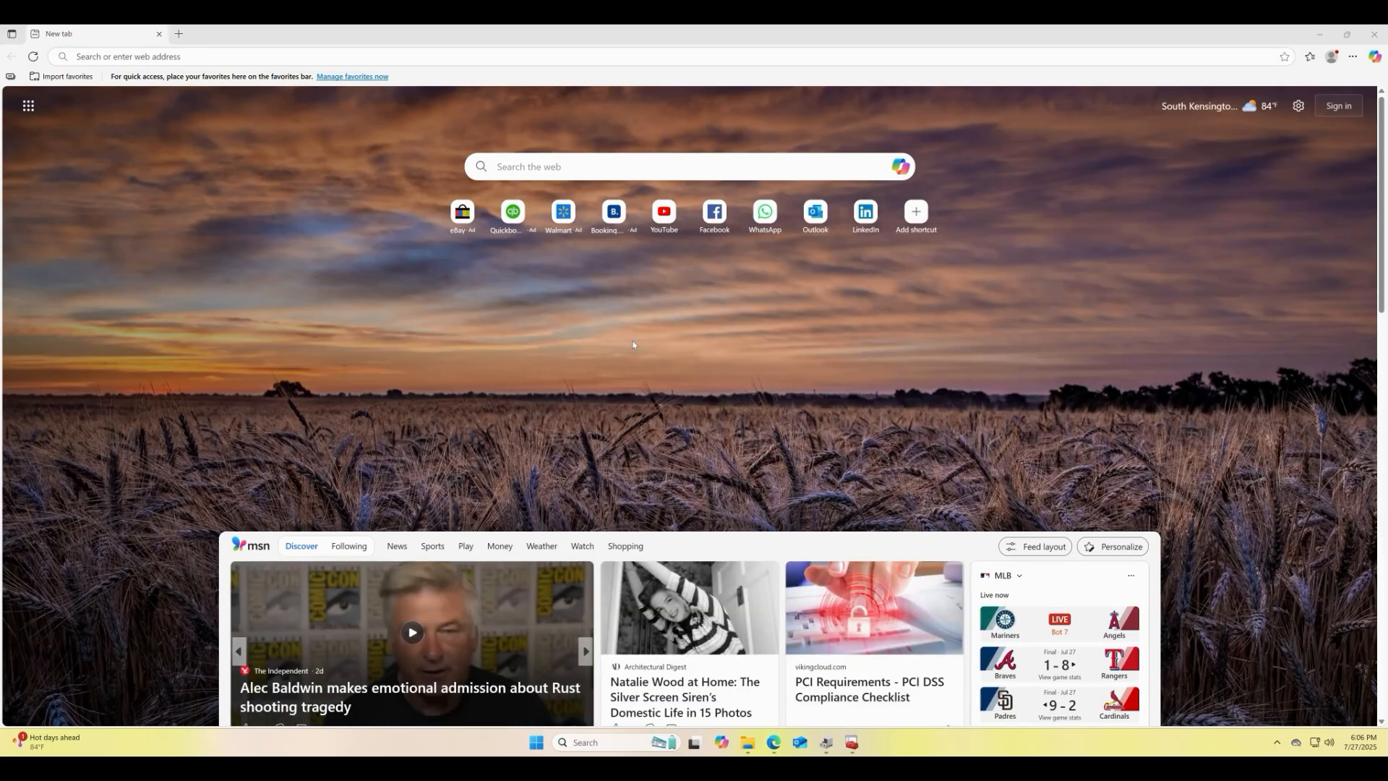